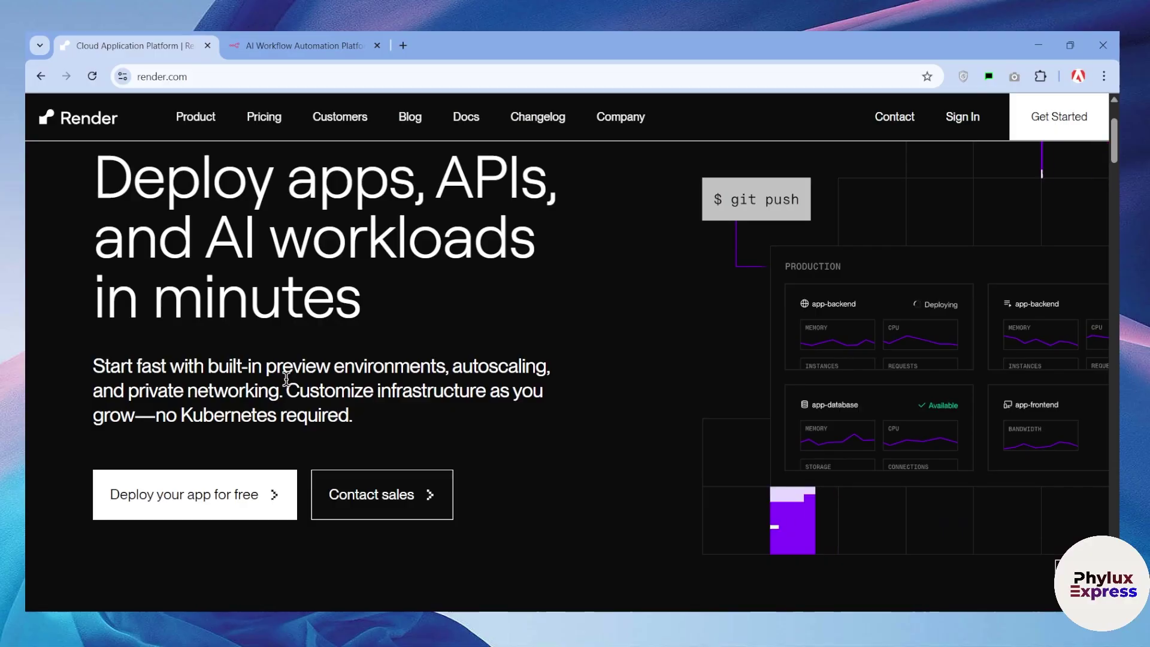
# Look over the Render homepage and the n8n website, then return to Render.
pyautogui.scroll(-6, 287, 383)
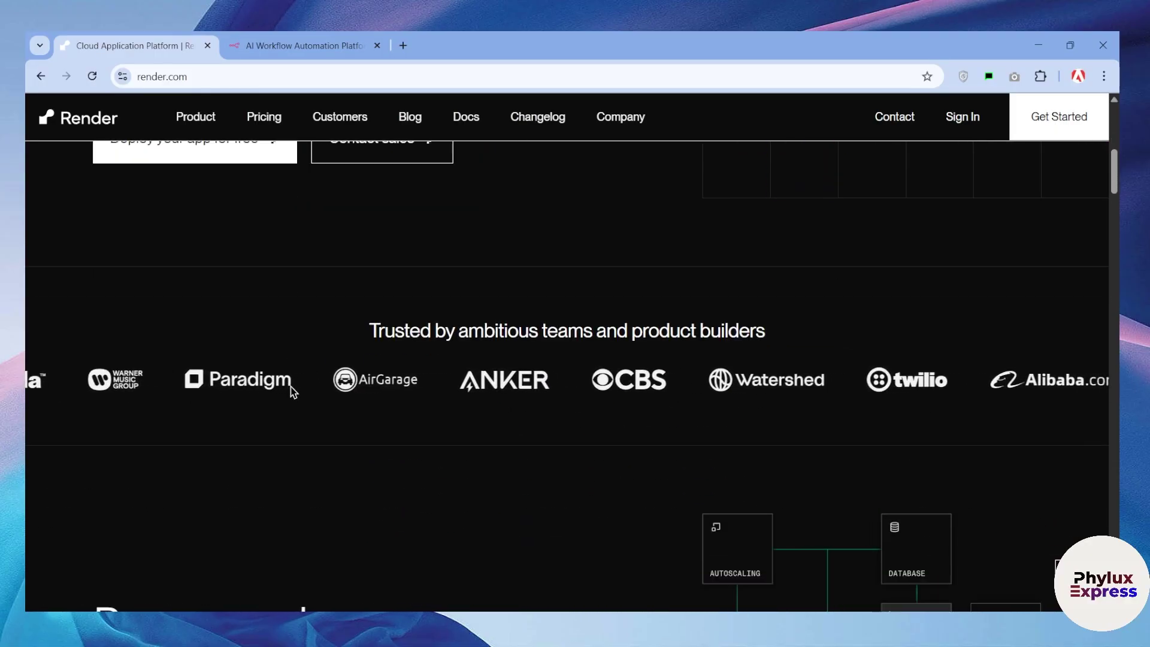
pyautogui.scroll(4, 293, 392)
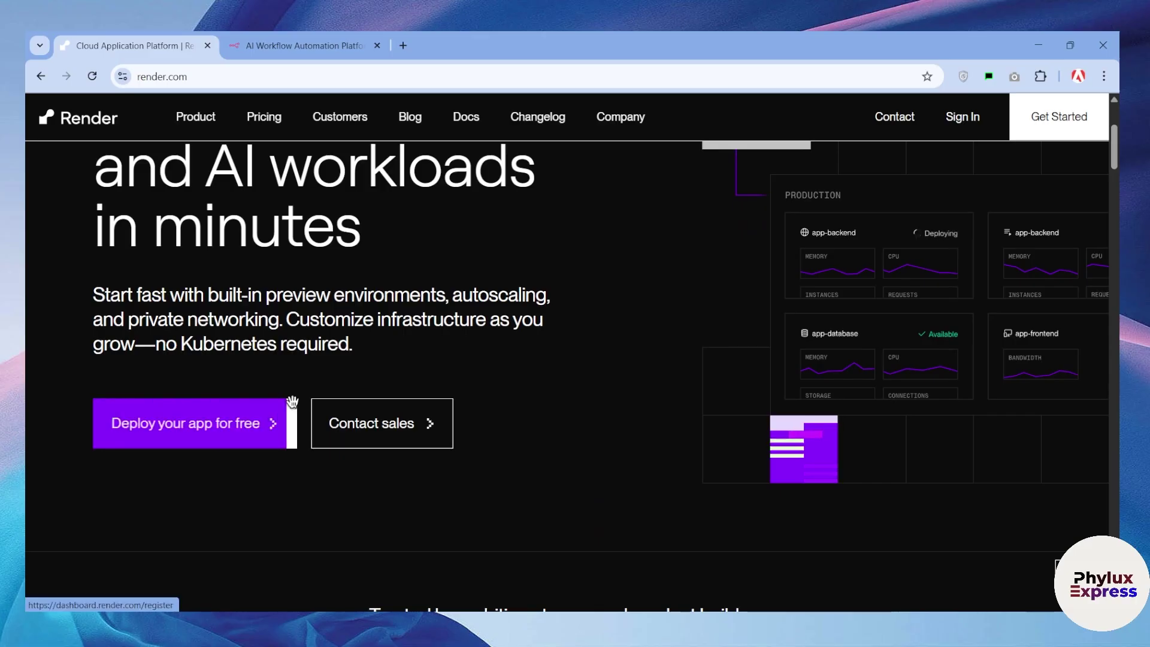
pyautogui.scroll(-2, 297, 400)
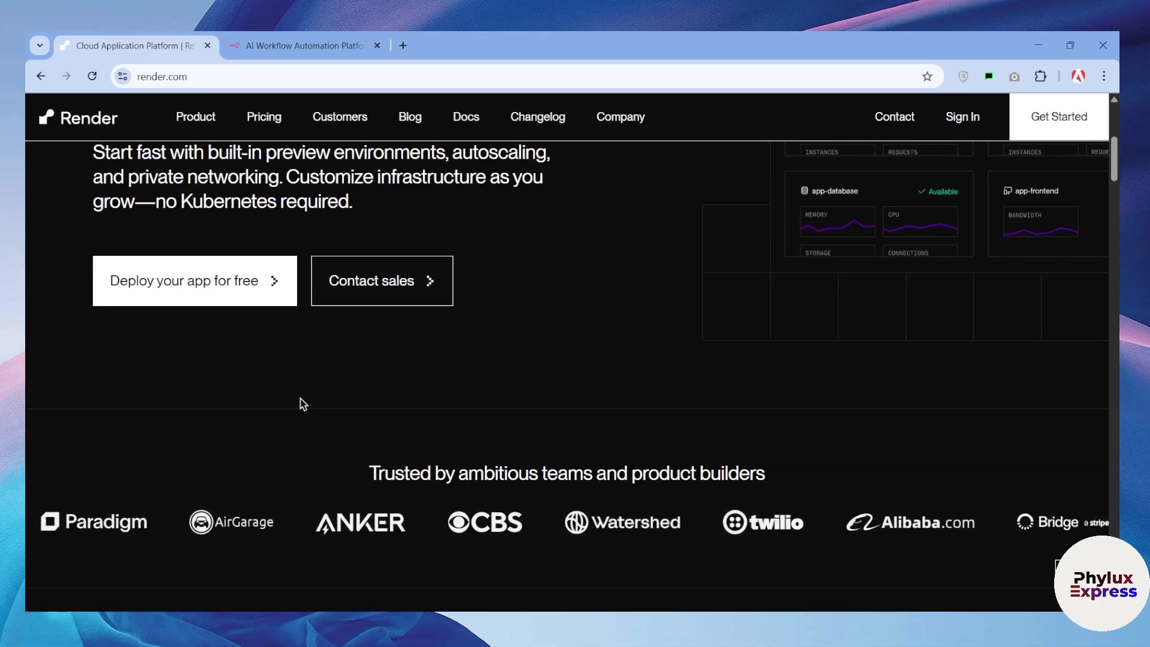
pyautogui.scroll(5, 297, 383)
pyautogui.click(232, 38)
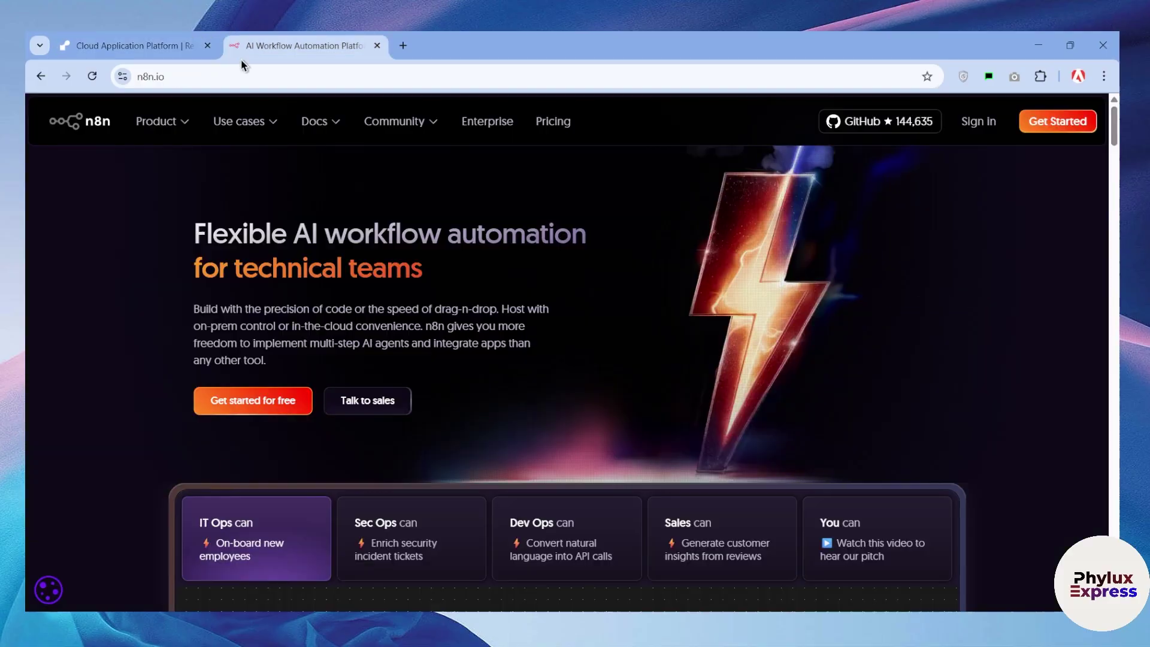
pyautogui.scroll(-5, 325, 363)
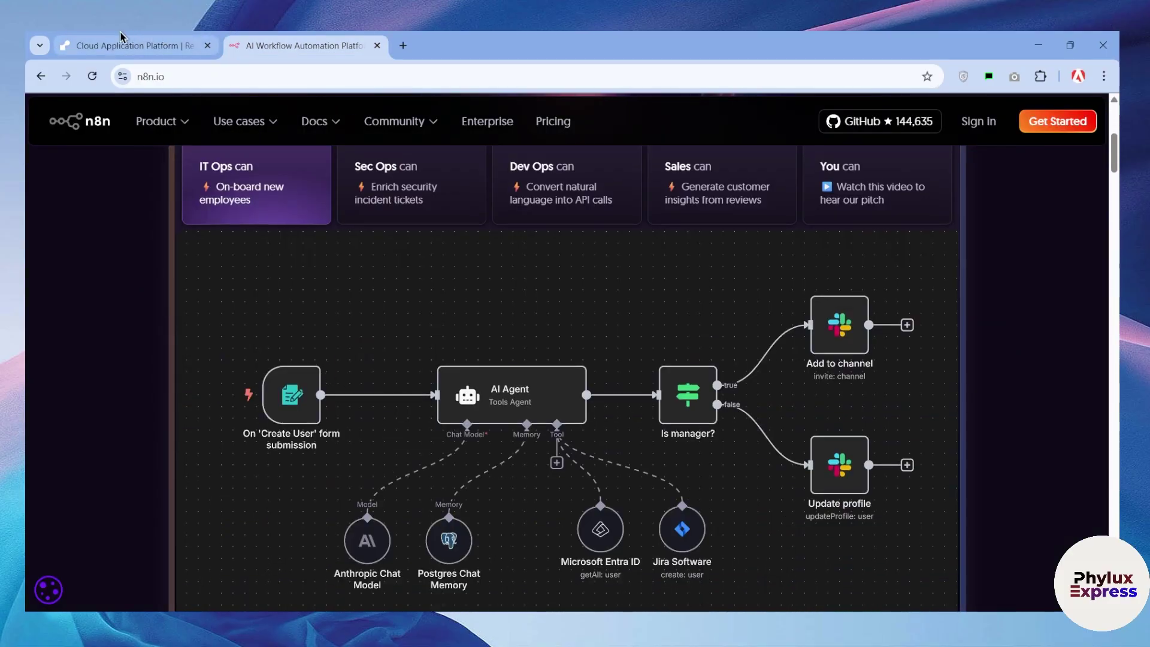
pyautogui.click(99, 43)
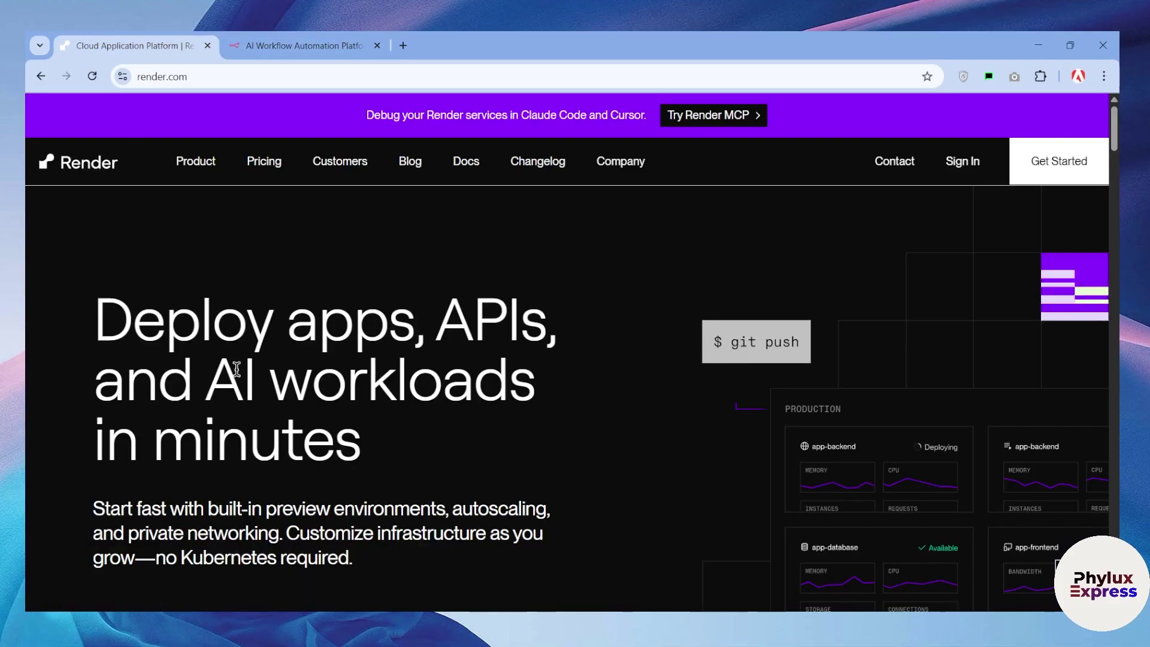
# Scroll the Render homepage again, then close the n8n website tab.
pyautogui.scroll(-2, 238, 371)
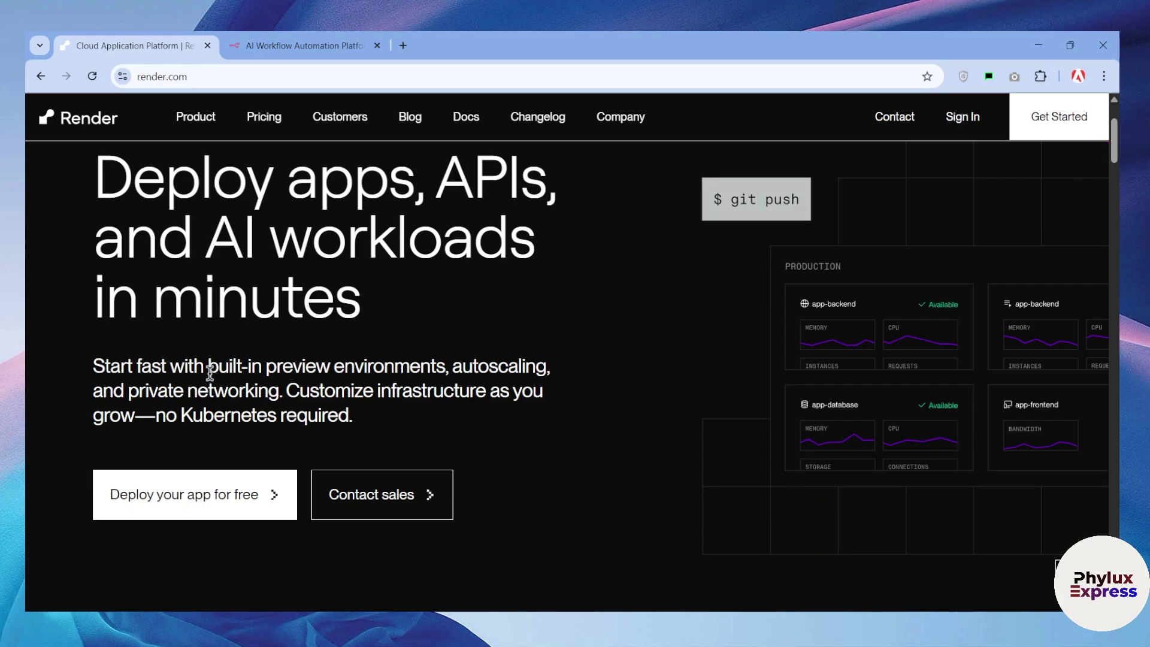
pyautogui.scroll(-5, 213, 372)
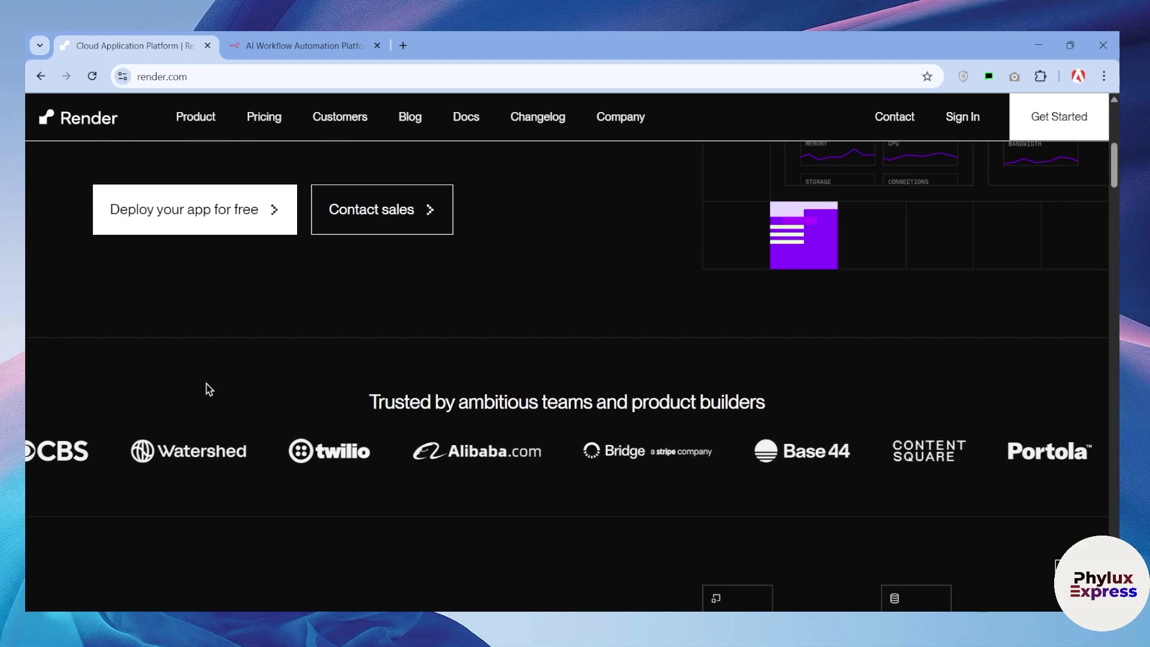
pyautogui.scroll(6, 221, 384)
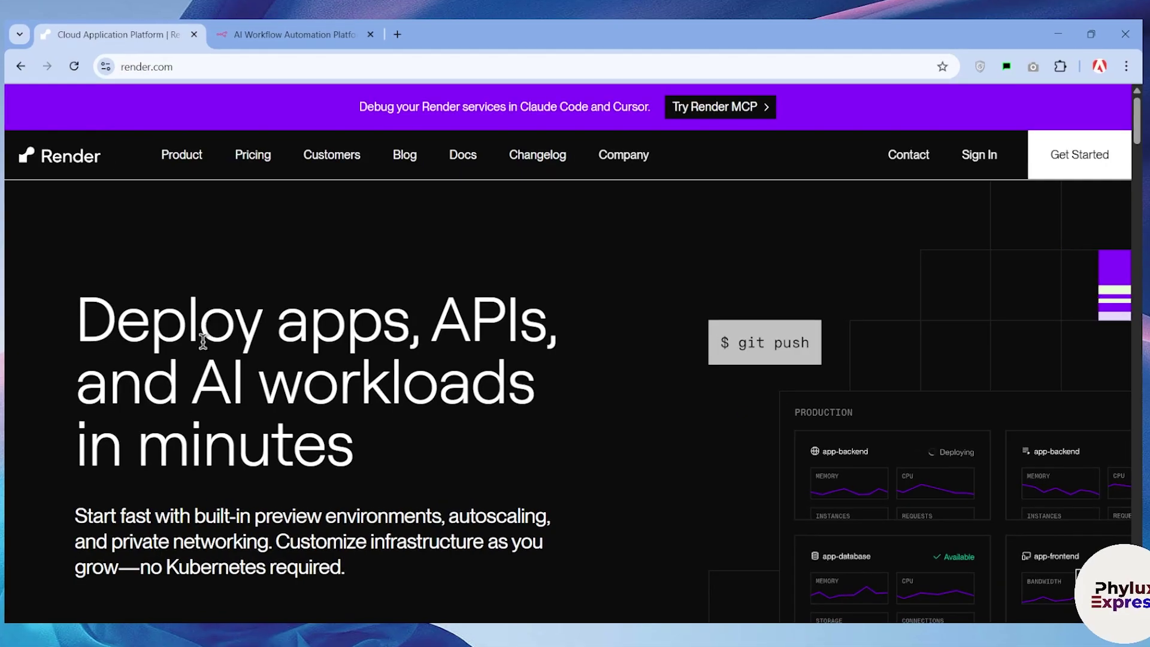
pyautogui.scroll(-6, 251, 293)
pyautogui.scroll(6, 321, 354)
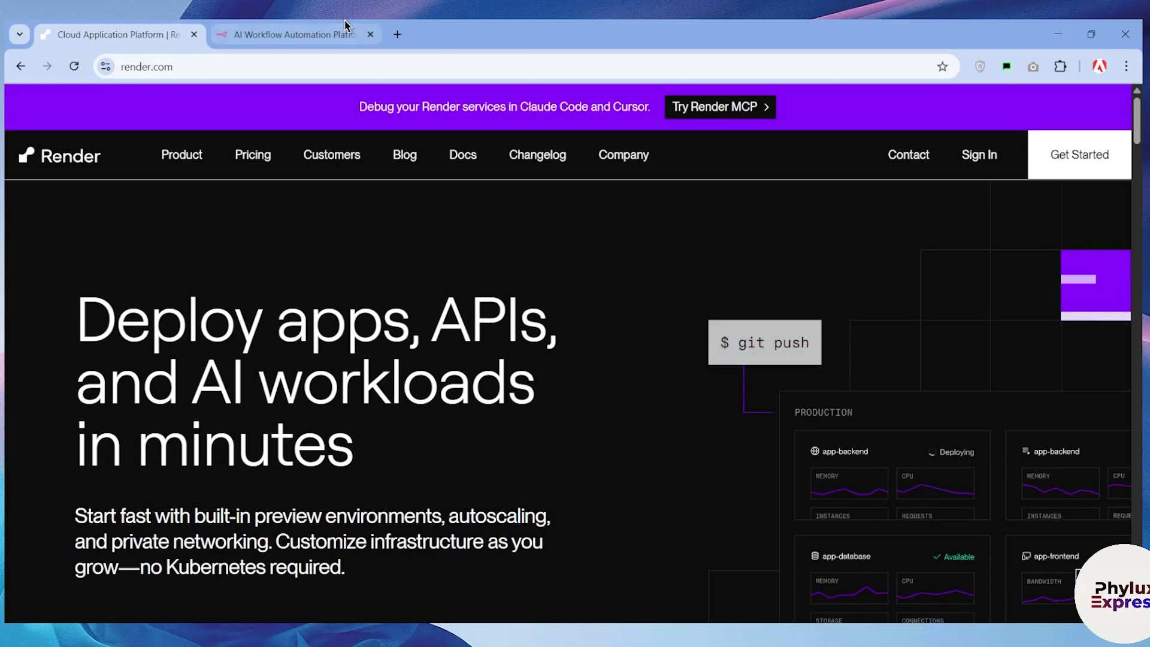
pyautogui.click(351, 33)
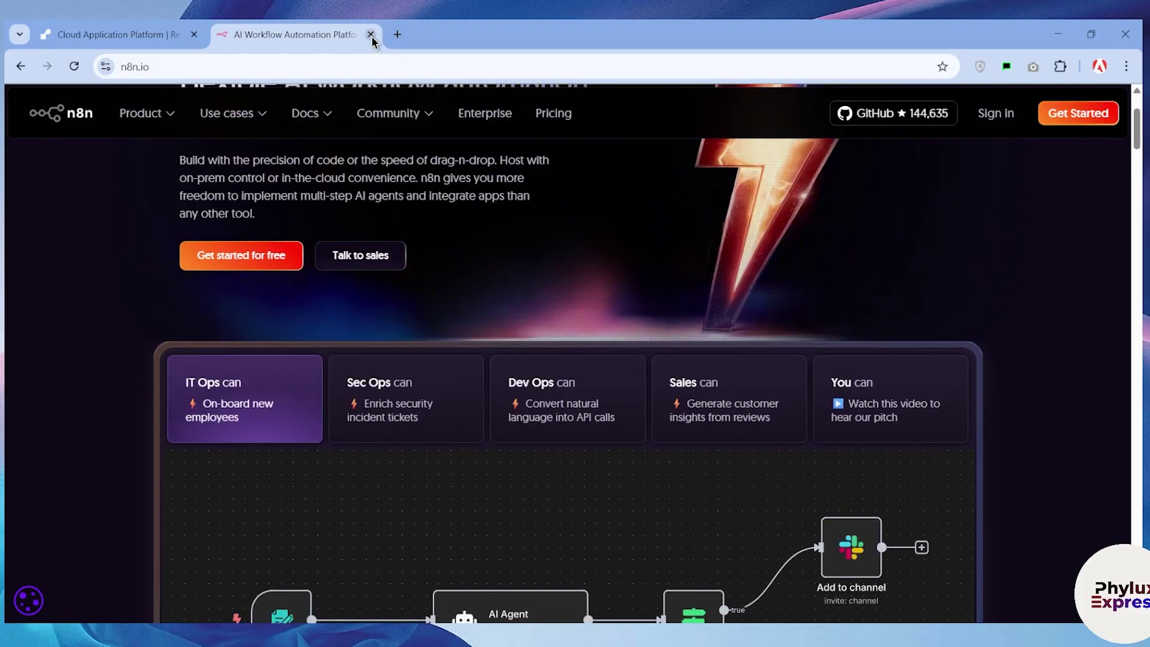
pyautogui.click(370, 35)
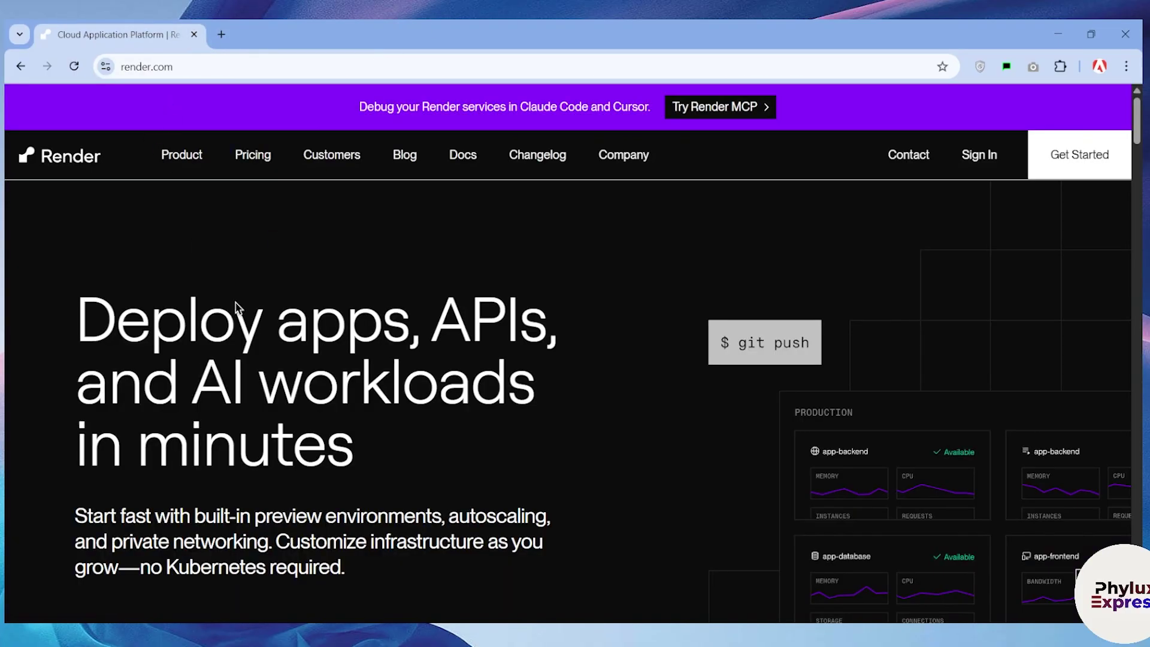
# Sign up for Render through Get Started using a Google account, and confirm the sign-in.
pyautogui.click(1054, 161)
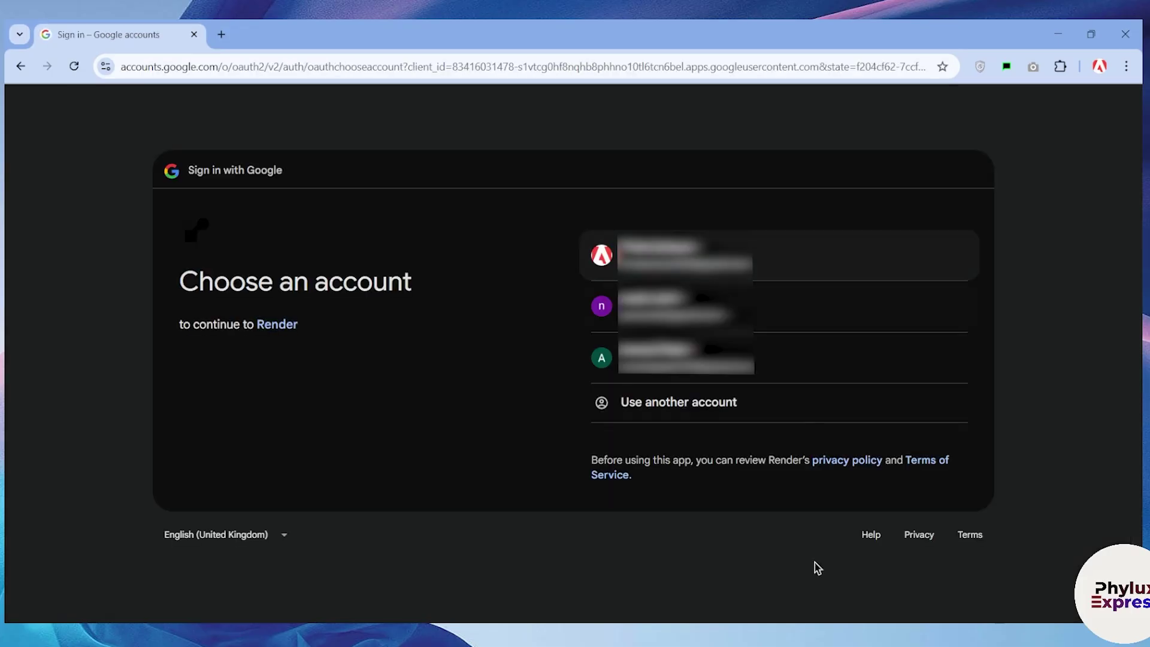
pyautogui.click(689, 255)
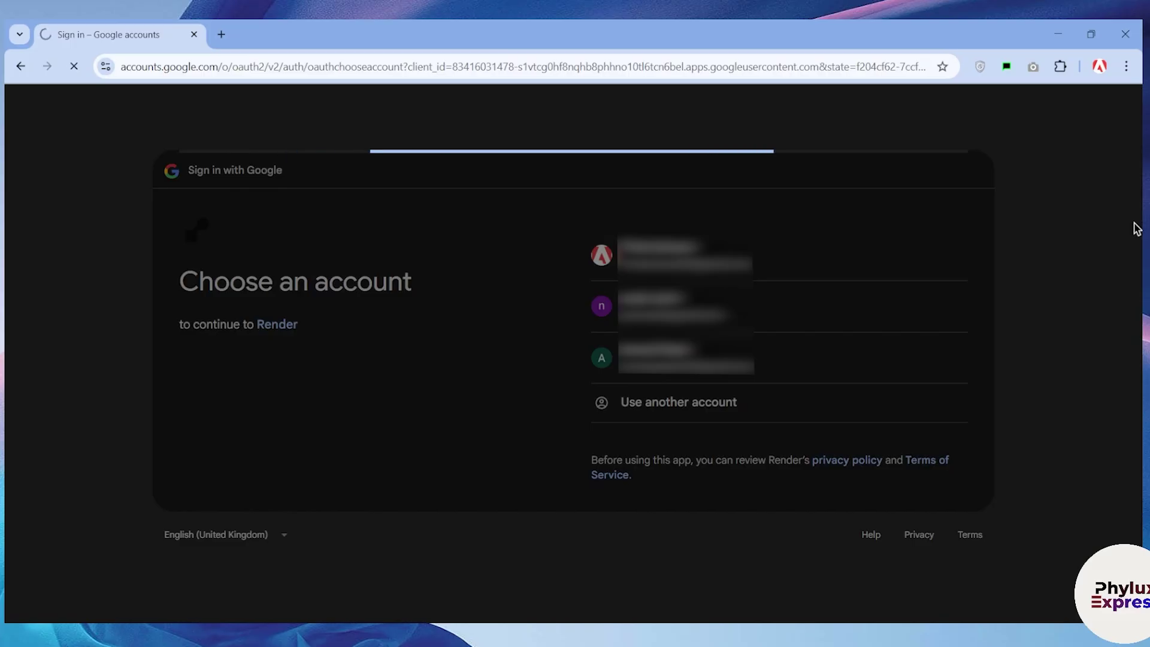
pyautogui.click(882, 482)
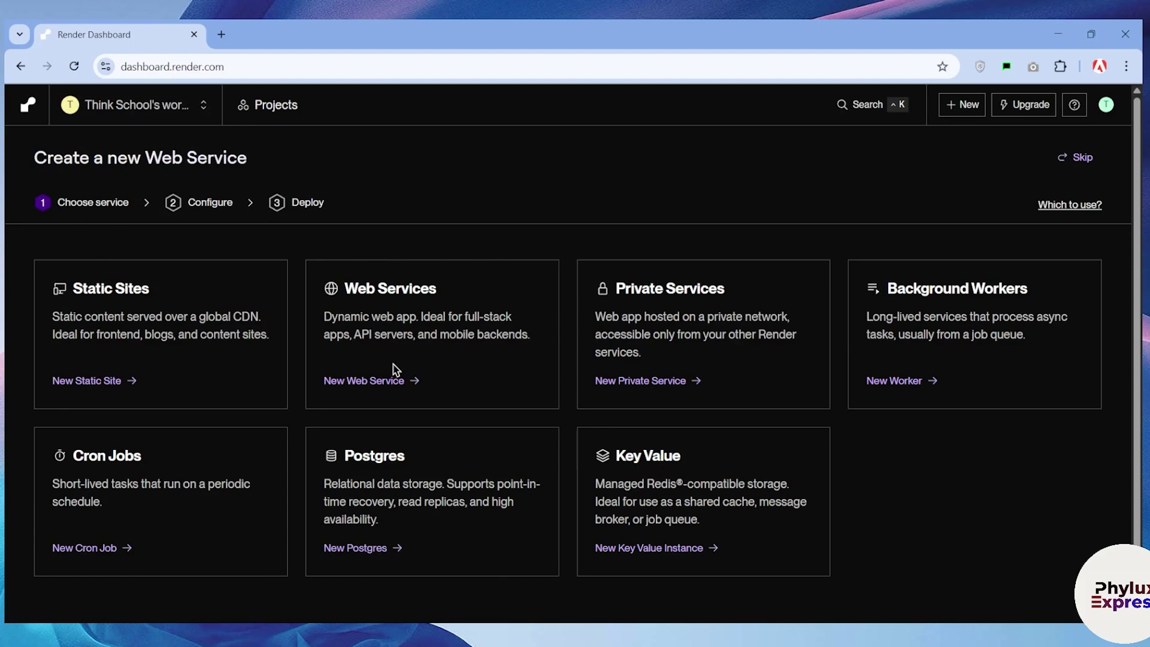
# Choose New Web Service under Web Services.
pyautogui.moveTo(339, 288); pyautogui.dragTo(451, 287)
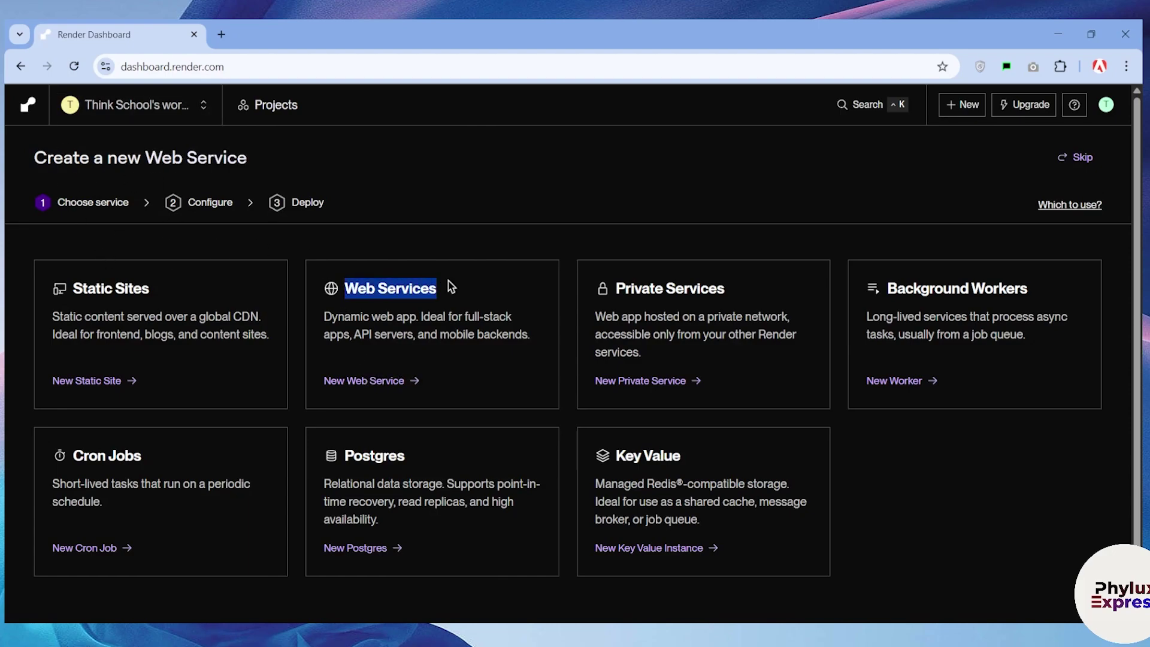
pyautogui.click(373, 383)
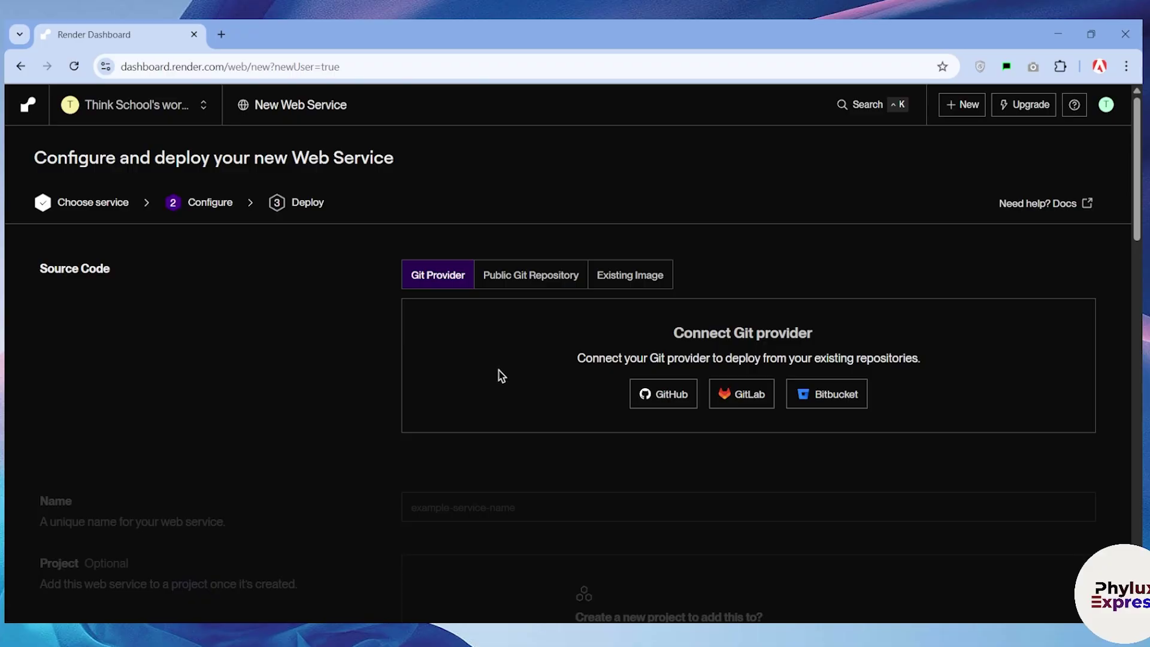
# Connect the existing Docker image docker.n8n.io/n8nio/n8n as the service source.
pyautogui.click(611, 277)
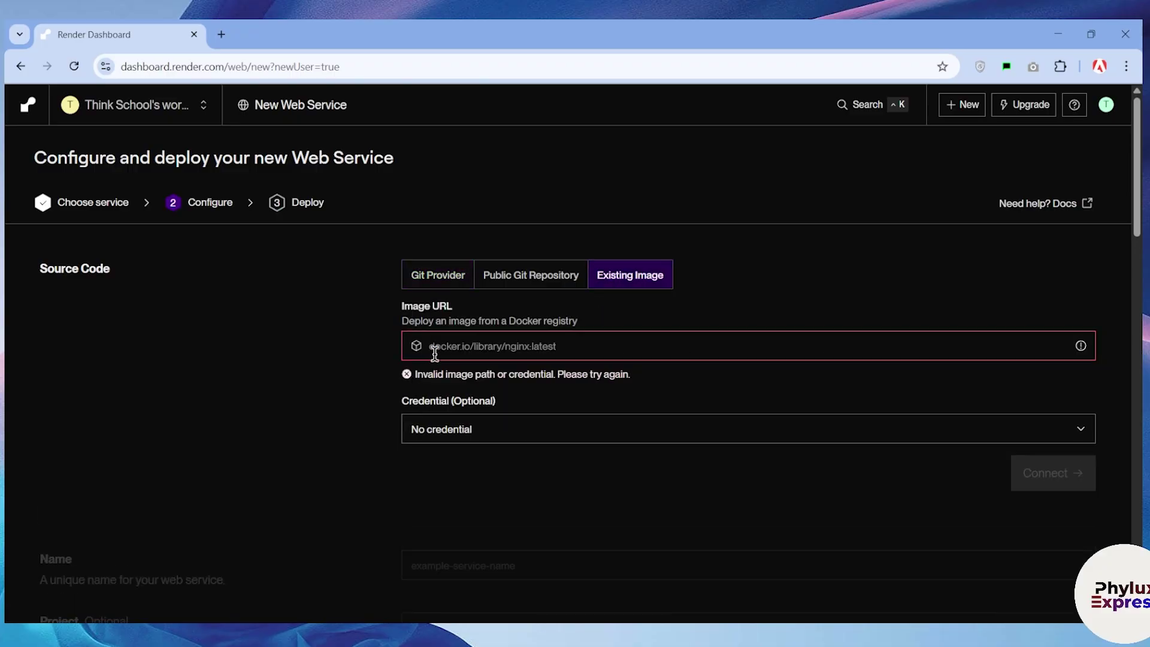
pyautogui.click(451, 340)
pyautogui.write('docker.n8n.io/n8nio/n8n')
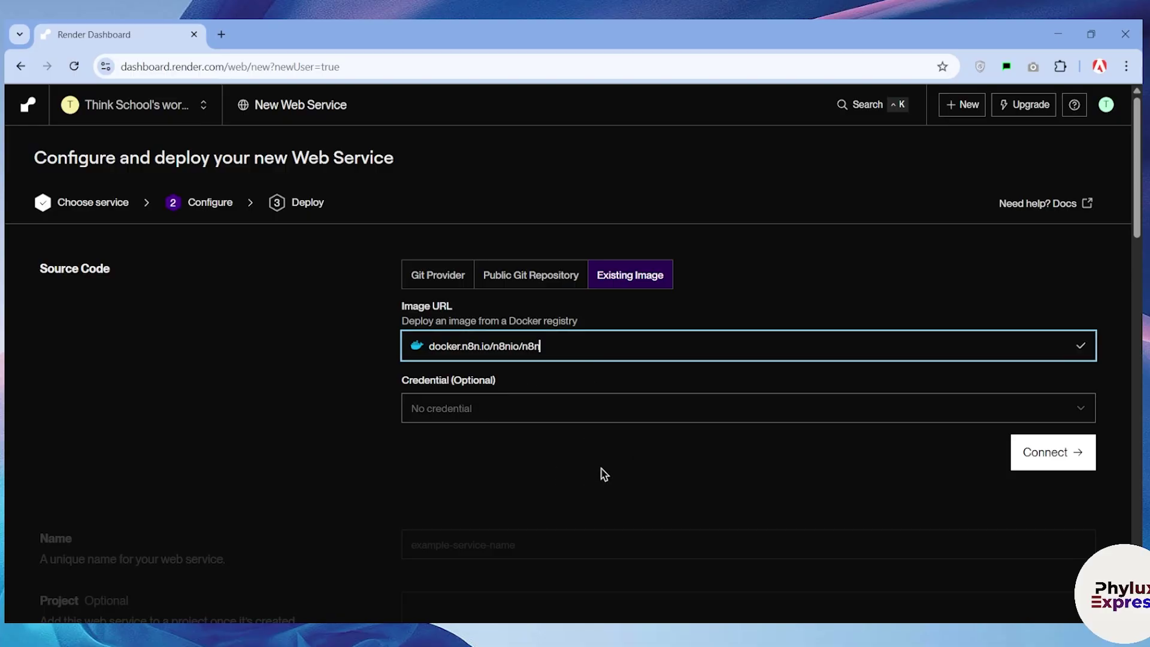
pyautogui.moveTo(580, 362); pyautogui.dragTo(282, 371)
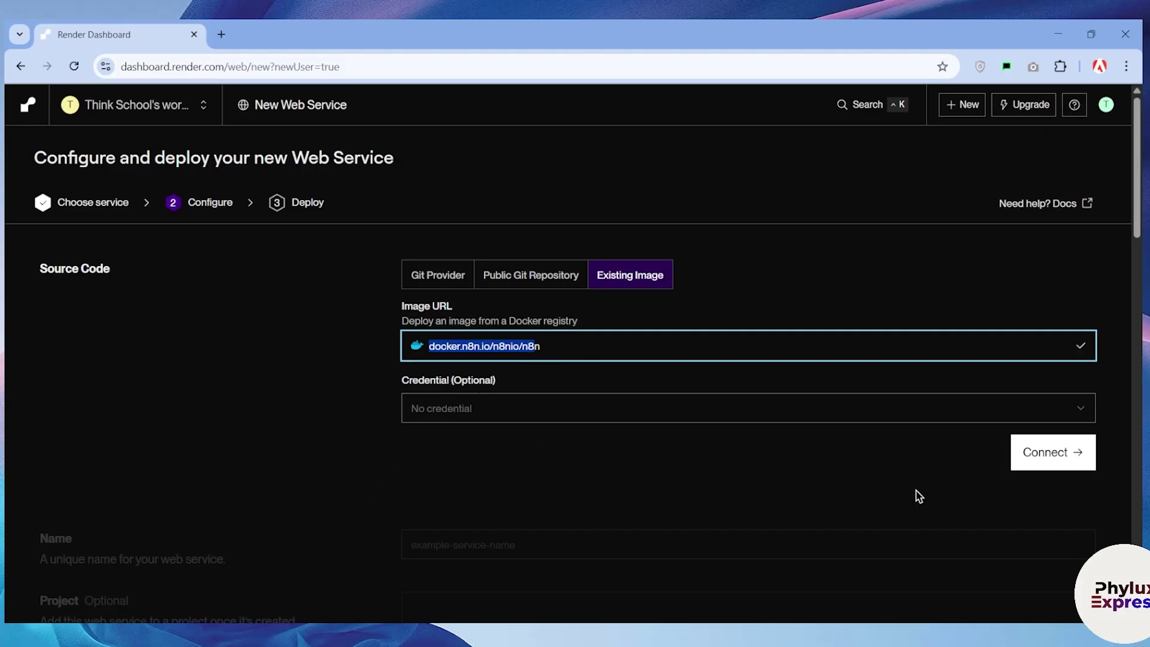
pyautogui.click(1049, 455)
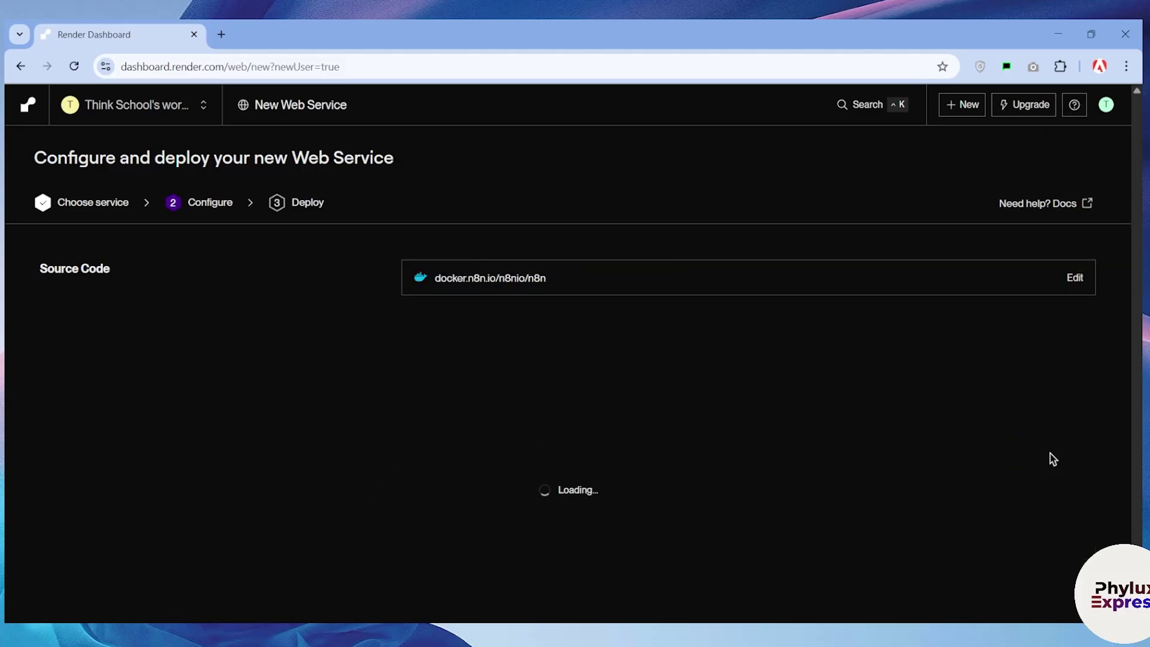
# Name the web service n8n2.
pyautogui.click(428, 378)
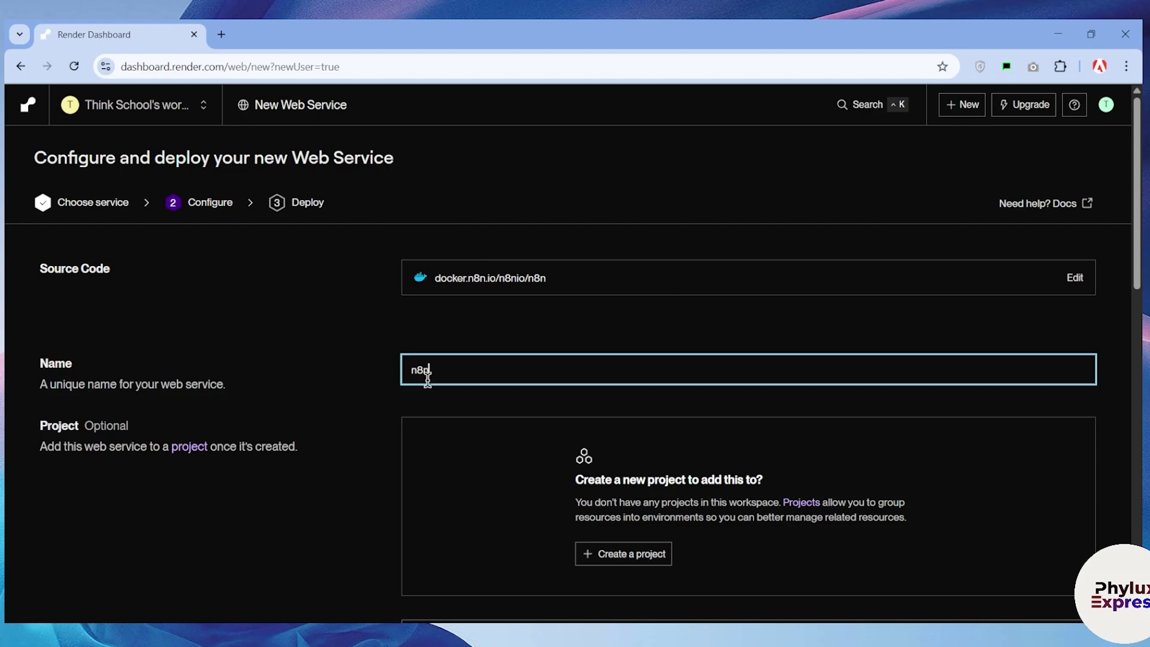
pyautogui.click(254, 373)
pyautogui.click(454, 370)
pyautogui.write('2')
pyautogui.scroll(-3, 420, 463)
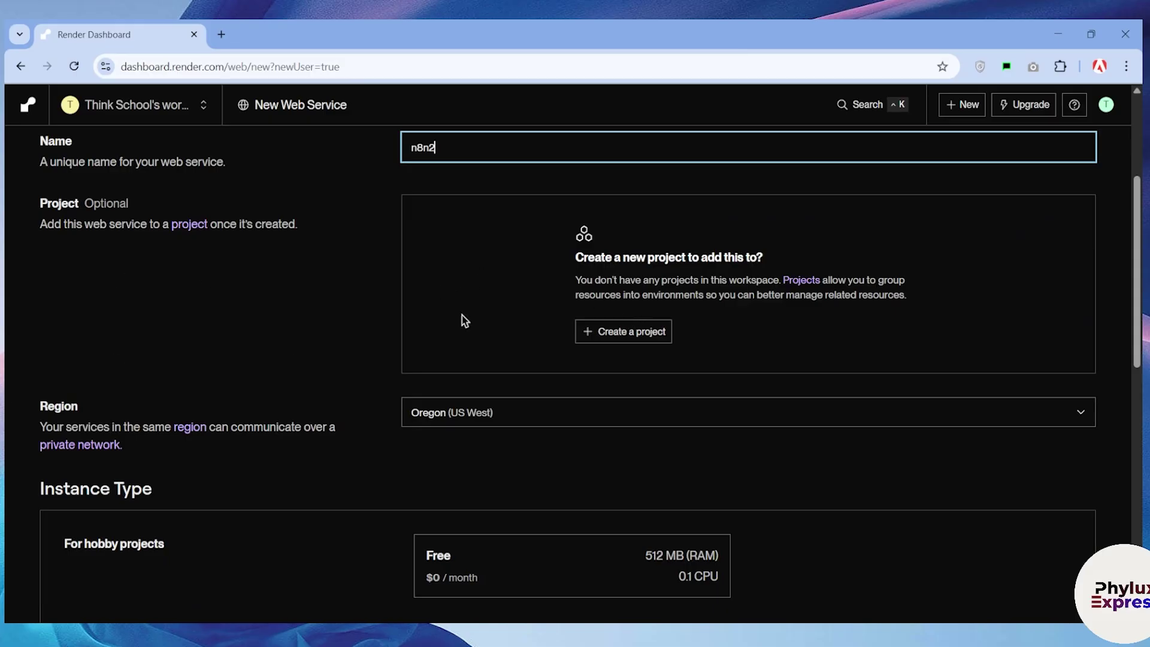
pyautogui.scroll(-2, 621, 325)
# Keep Oregon as the service region.
pyautogui.click(502, 270)
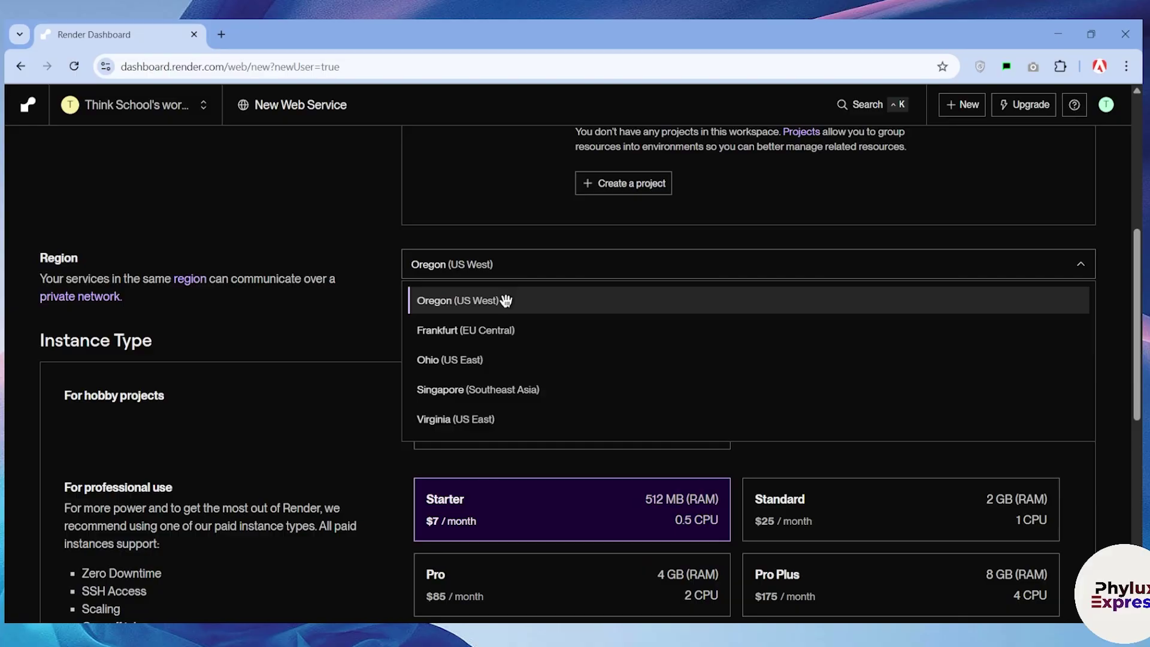
pyautogui.click(506, 301)
pyautogui.click(505, 274)
pyautogui.click(506, 297)
pyautogui.scroll(-2, 502, 297)
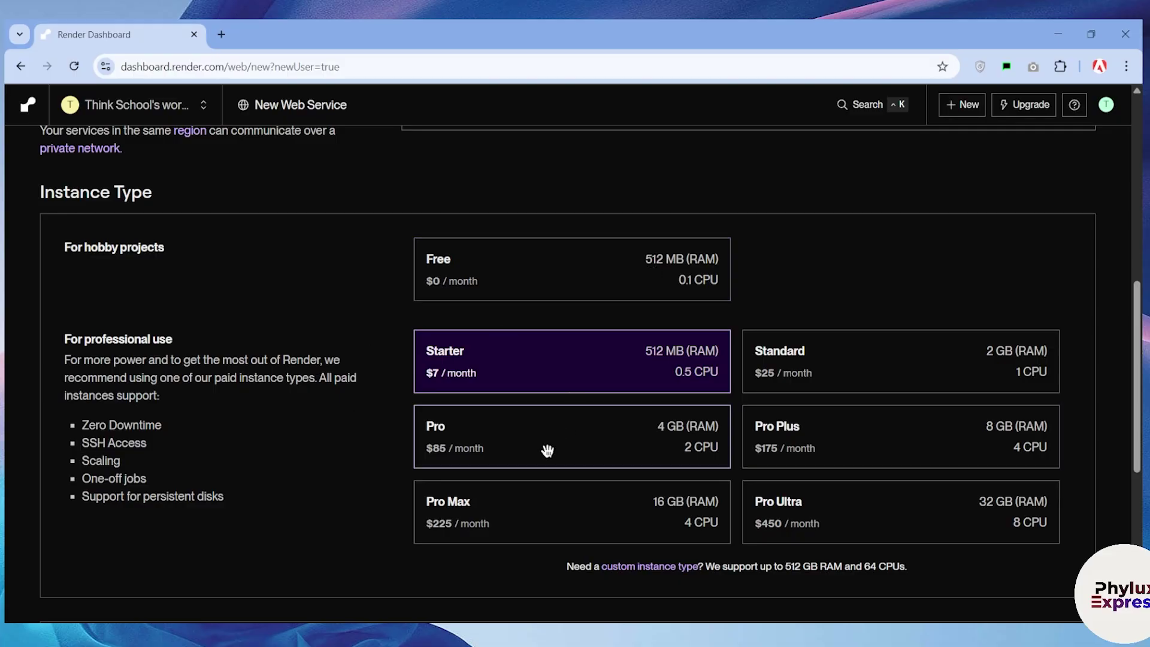
# Select the Free instance type (512 MB RAM, 0.1 CPU), leaving environment variables empty.
pyautogui.click(575, 280)
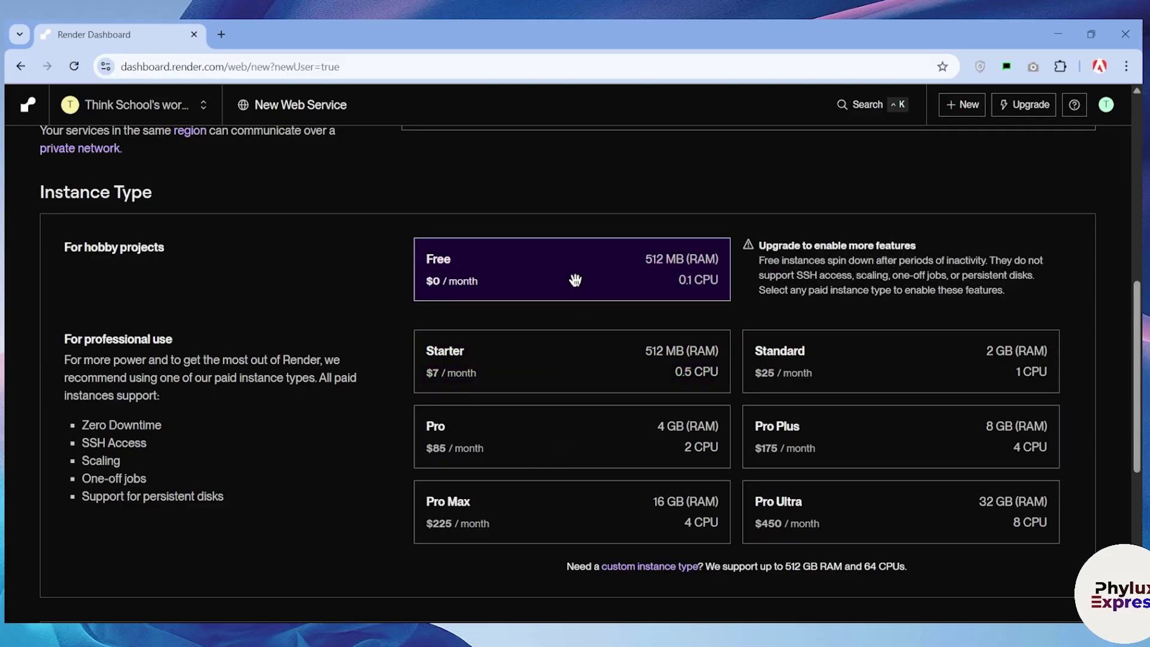
pyautogui.scroll(-1, 576, 282)
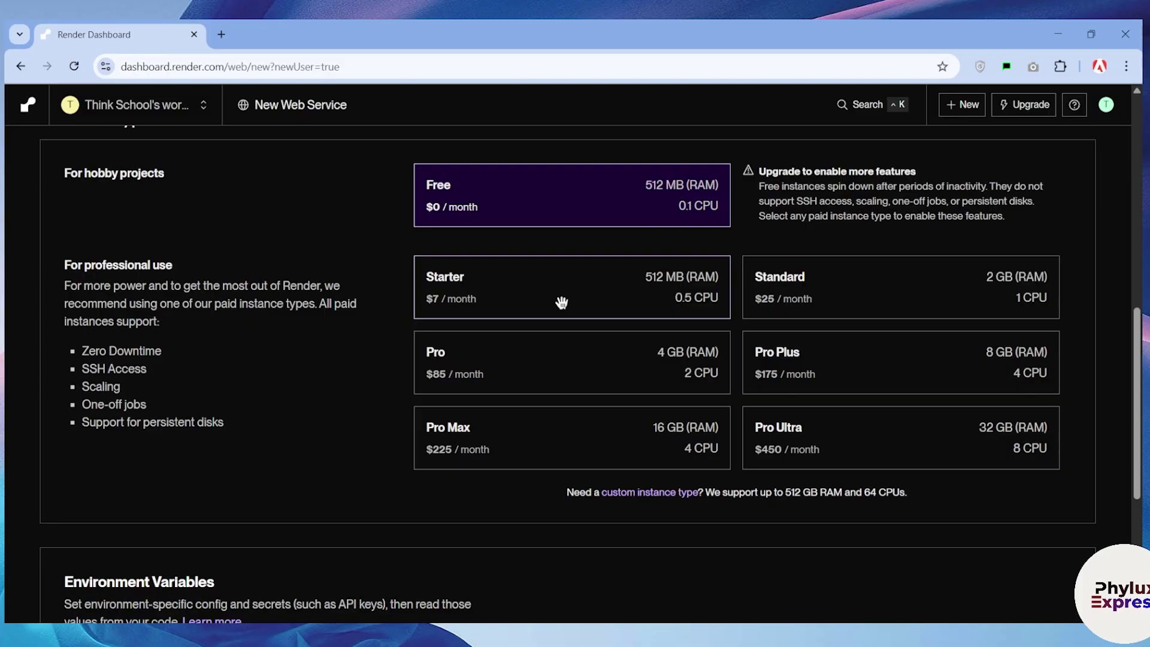
pyautogui.scroll(-4, 602, 255)
pyautogui.scroll(3, 608, 264)
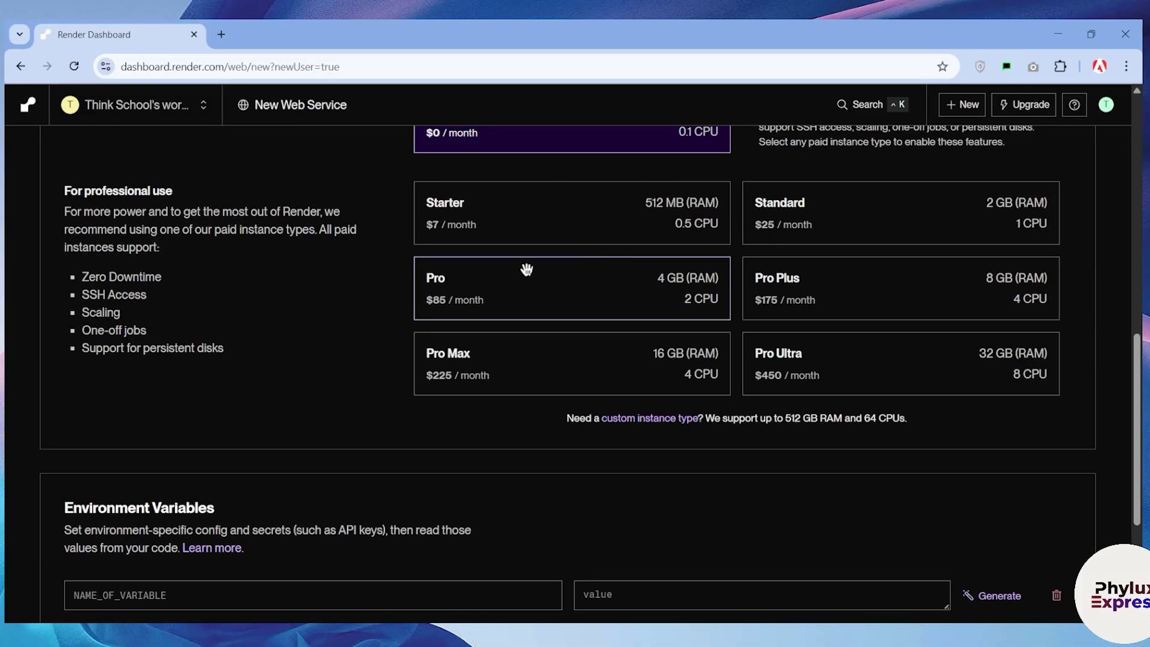
pyautogui.scroll(2, 522, 288)
pyautogui.scroll(-5, 470, 290)
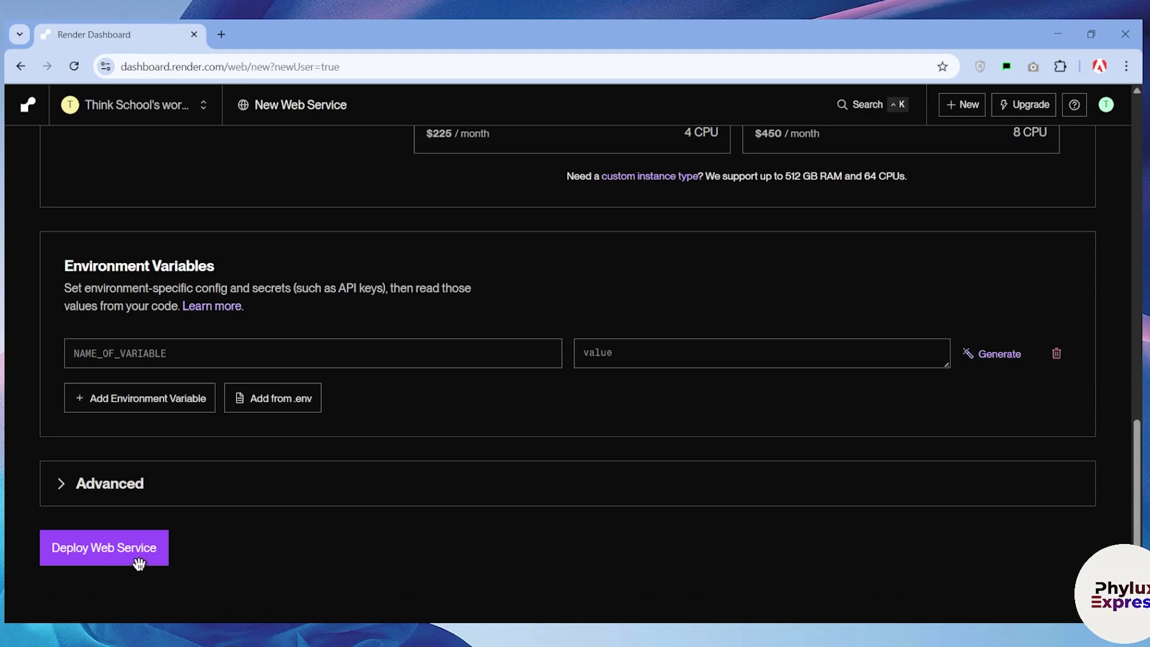
# Deploy the n8n2 web service and follow its deploy logs.
pyautogui.click(138, 563)
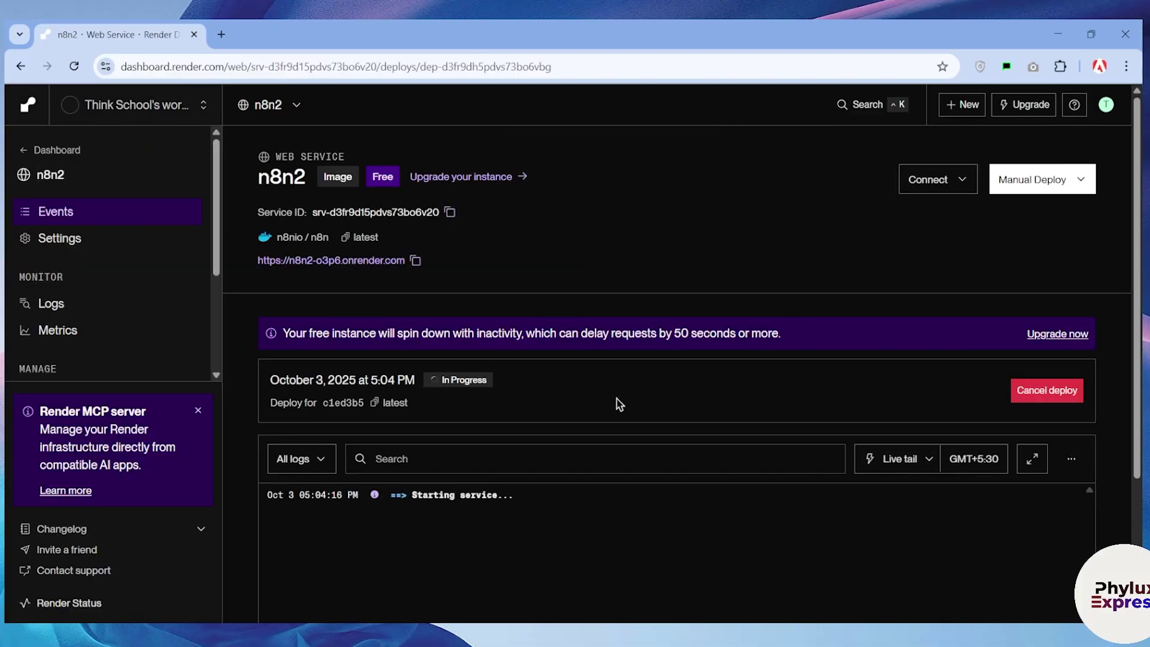
pyautogui.scroll(-3, 599, 432)
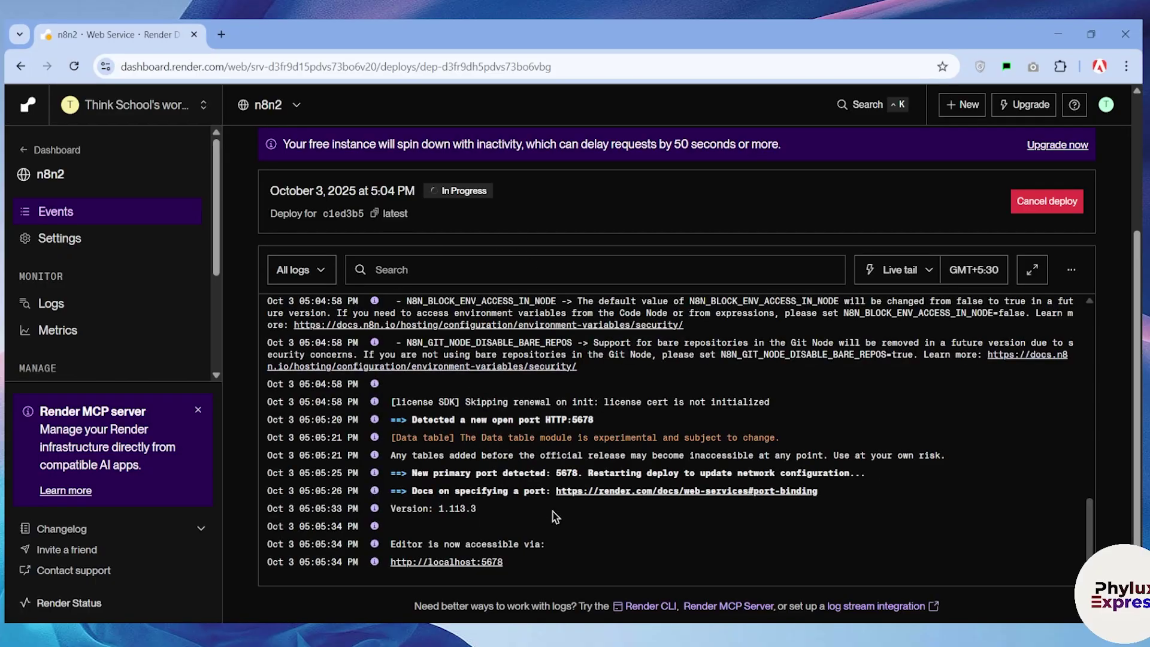
pyautogui.scroll(1, 556, 516)
pyautogui.scroll(-1, 575, 455)
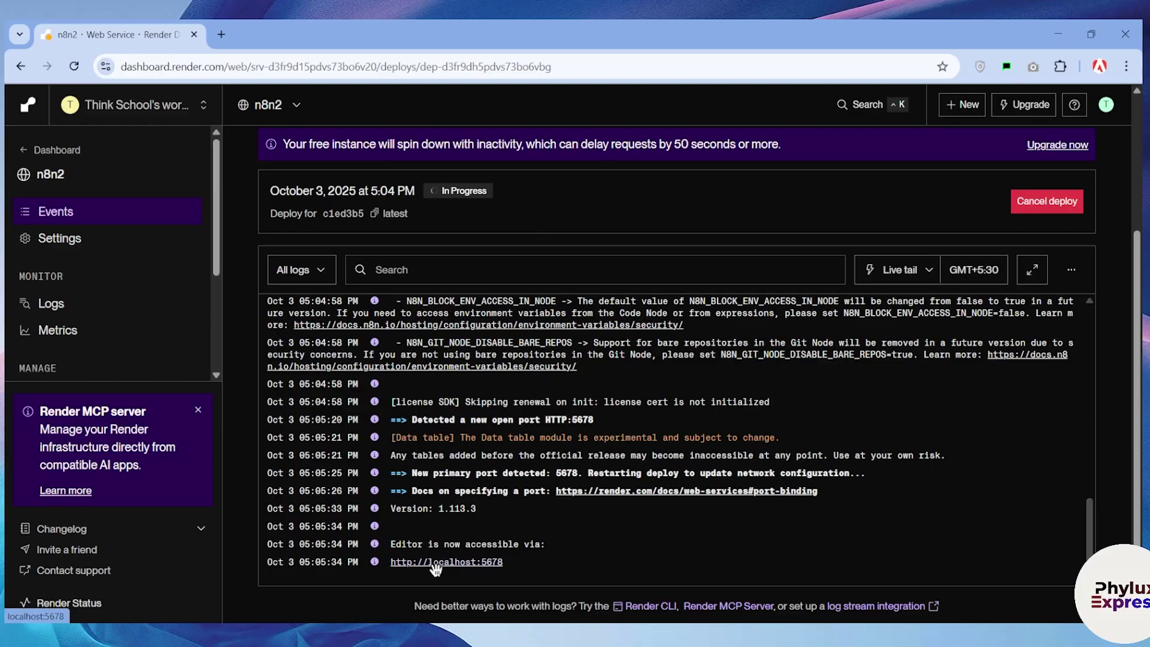
# Try the localhost:5678 editor link, then watch the Render logs until the deploy is Live.
pyautogui.click(473, 561)
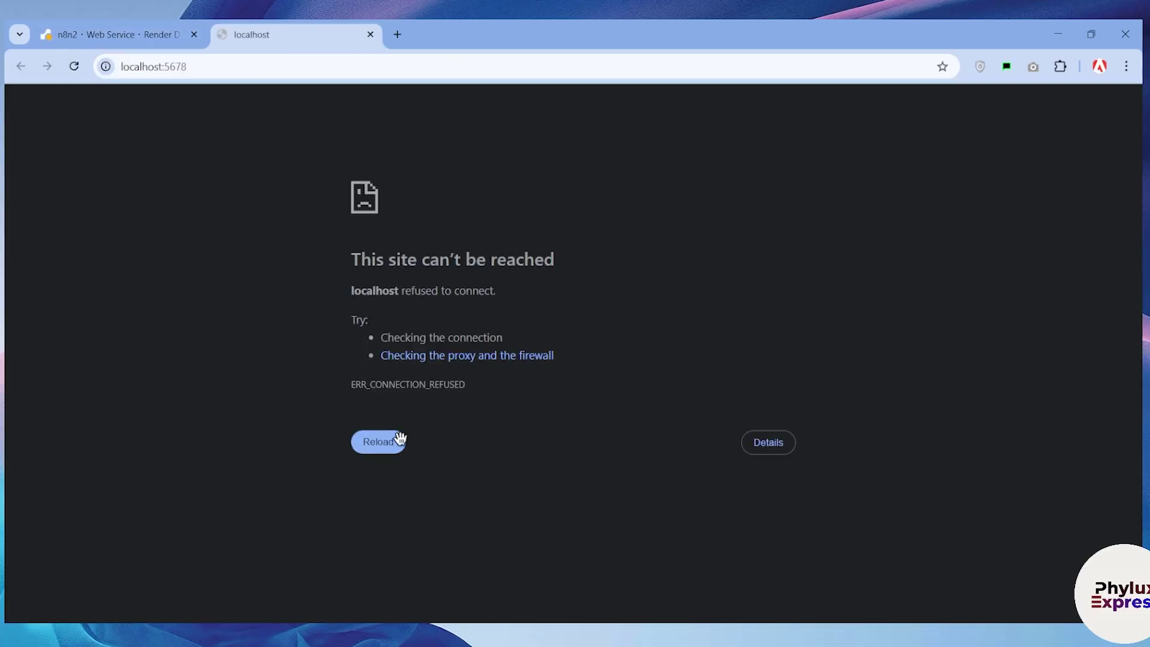
pyautogui.click(399, 438)
pyautogui.hotkey('ctrl', 'shift', 'Tab')
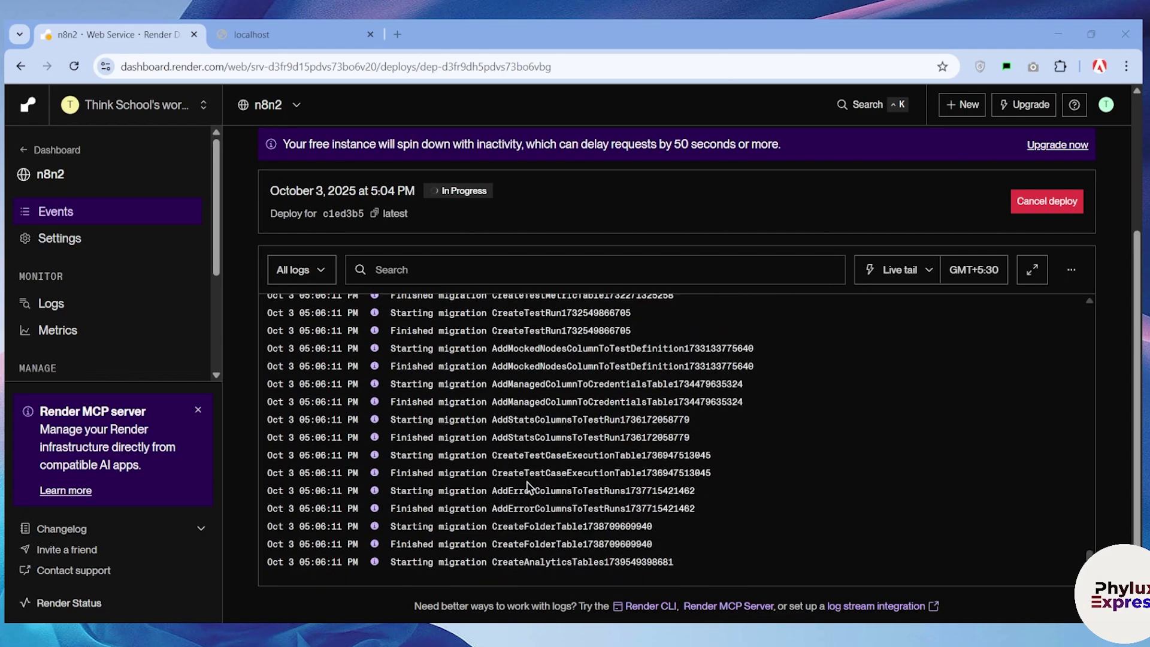
pyautogui.scroll(10, 420, 419)
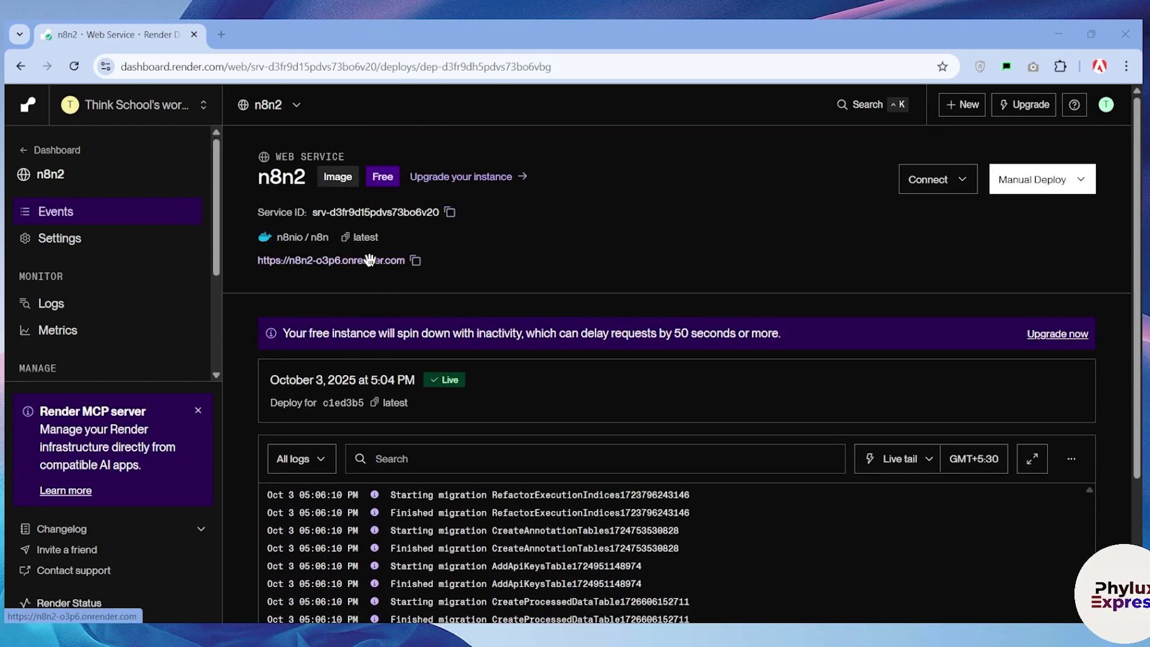
# Open the service's onrender.com address and autofill the owner's e-mail, first and last name.
pyautogui.click(366, 260)
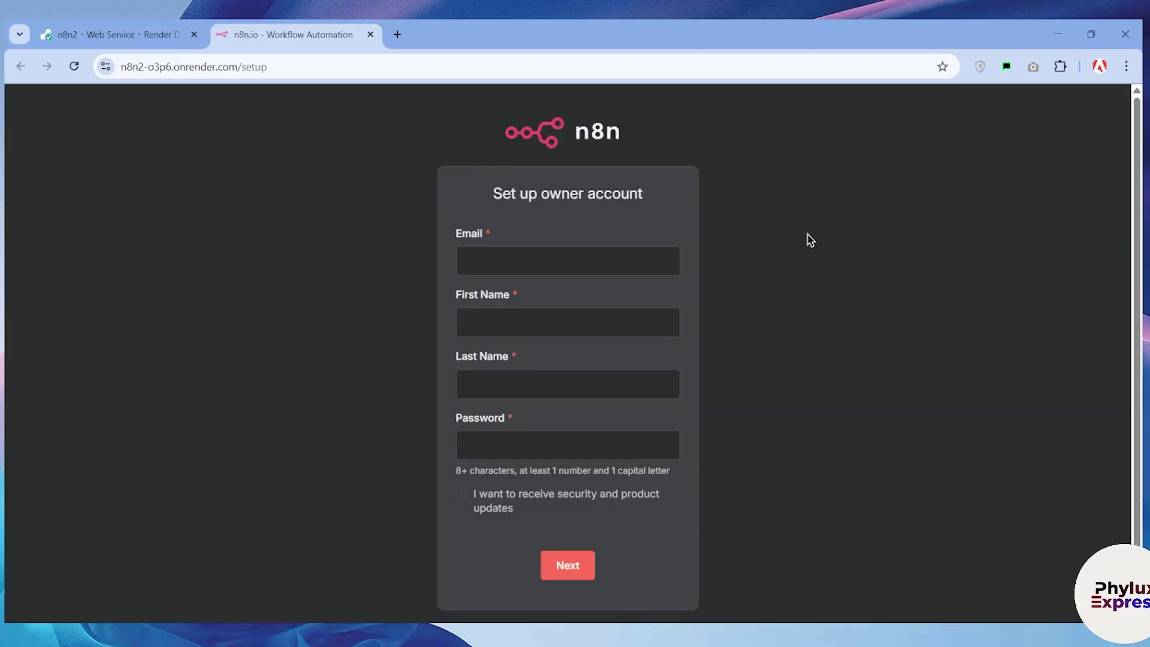
pyautogui.click(620, 260)
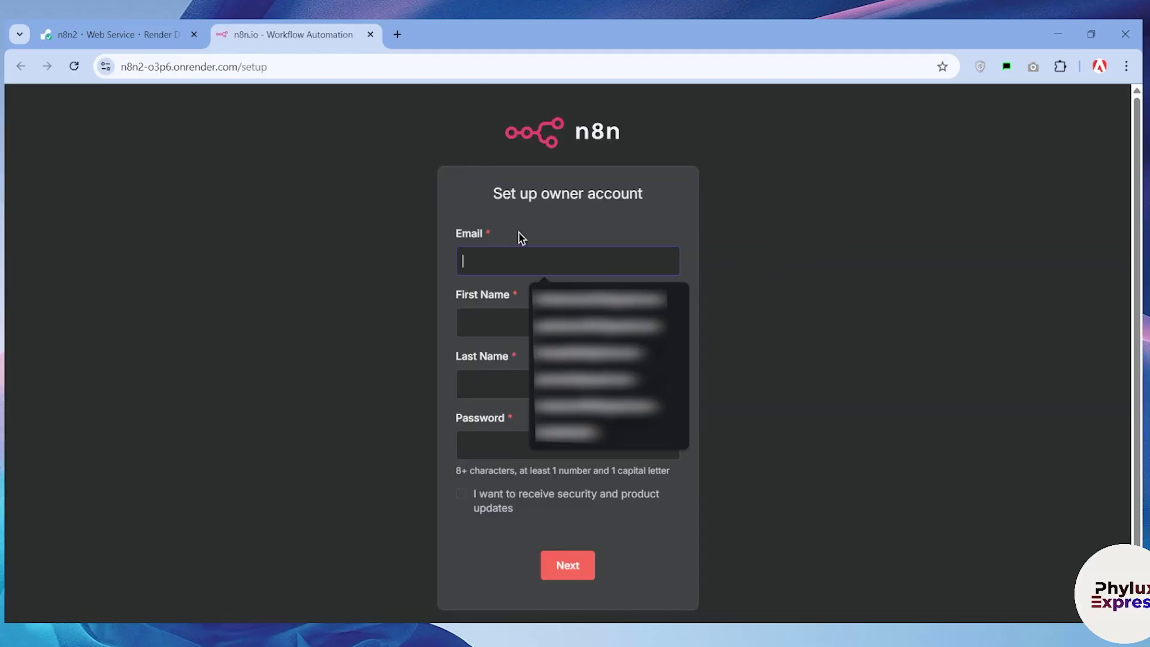
pyautogui.click(539, 298)
pyautogui.click(523, 323)
pyautogui.click(550, 360)
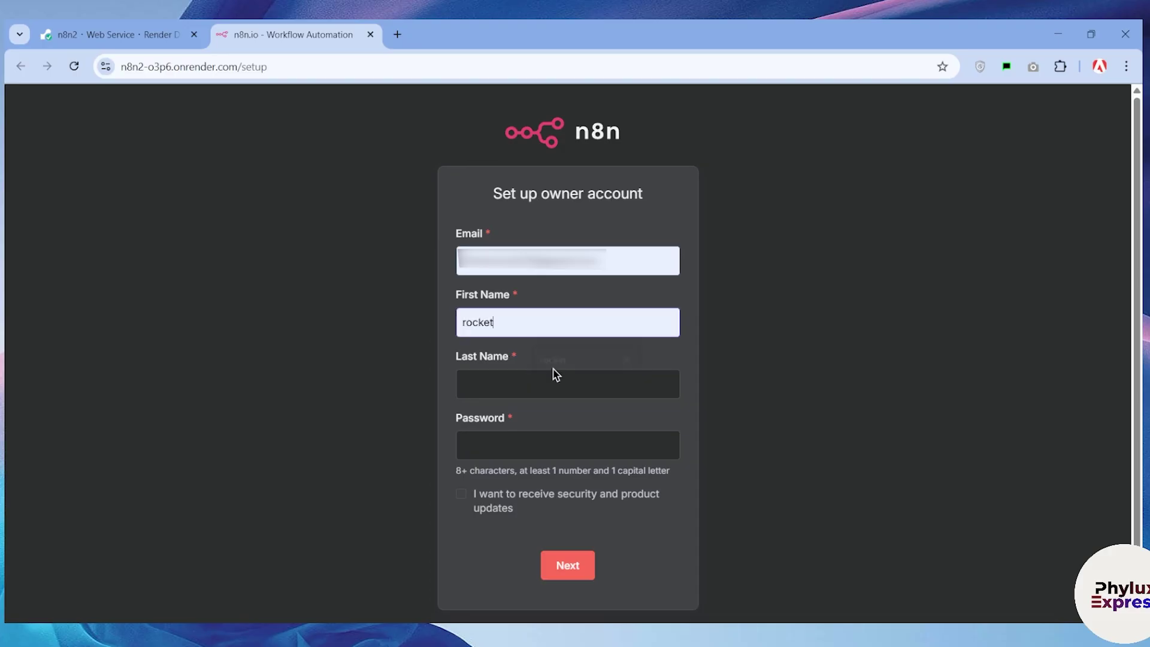
pyautogui.click(554, 377)
pyautogui.click(566, 438)
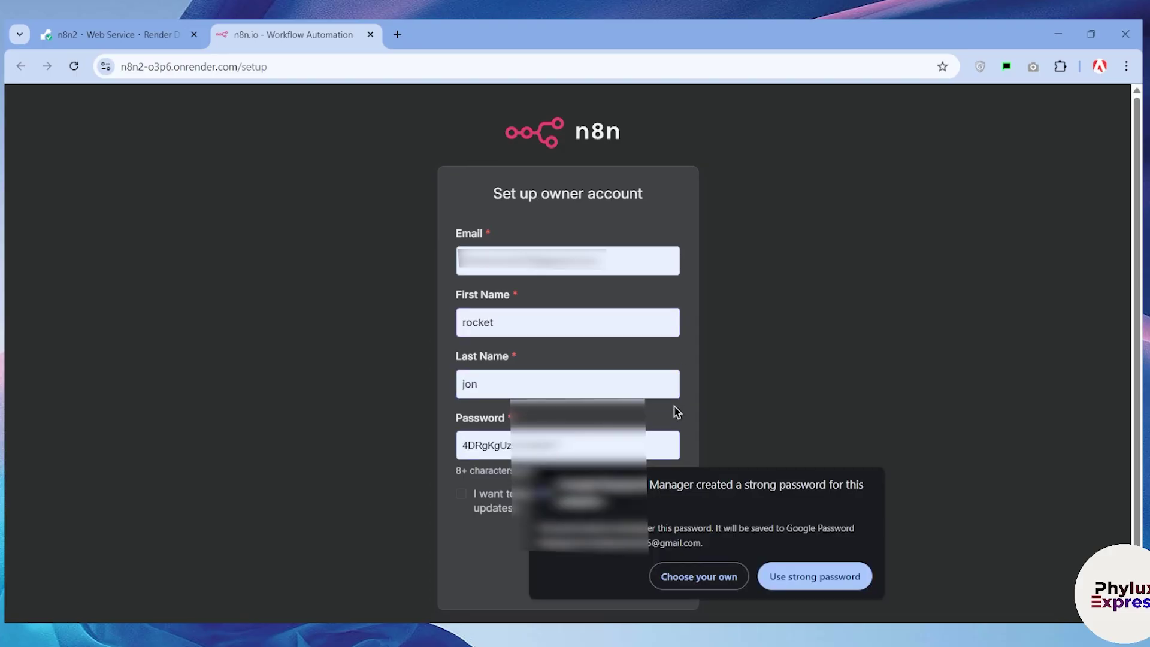
# Use a suggested strong password, create the owner account, and skip the Customize n8n questionnaire.
pyautogui.click(700, 574)
pyautogui.click(577, 445)
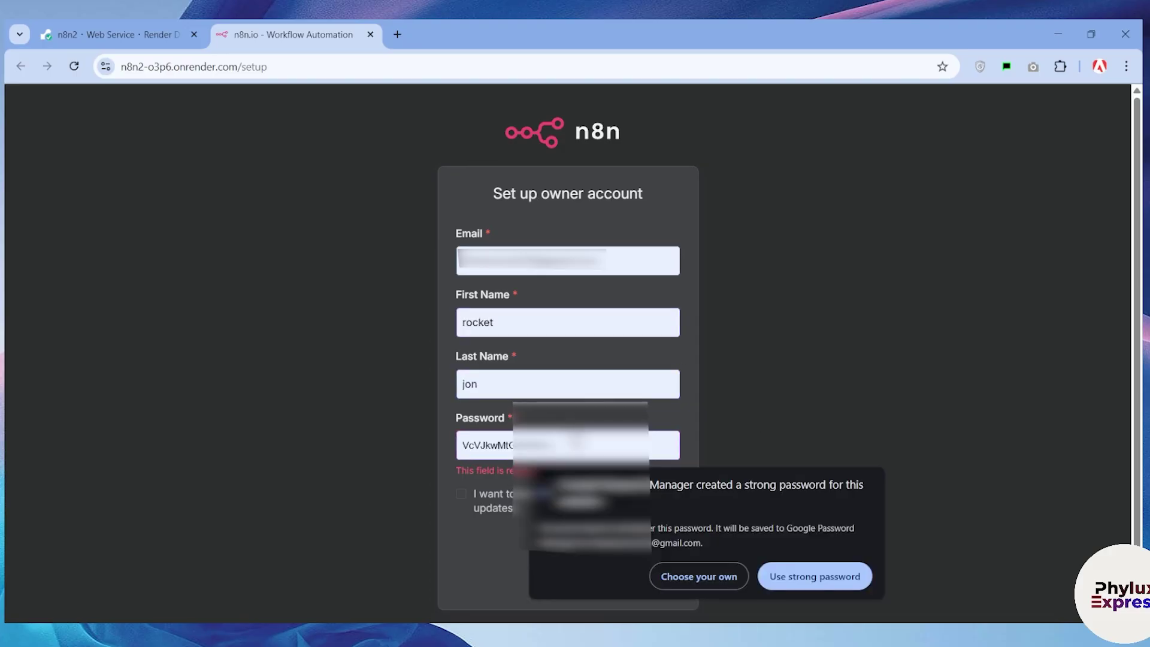
pyautogui.click(575, 433)
pyautogui.press('Return')
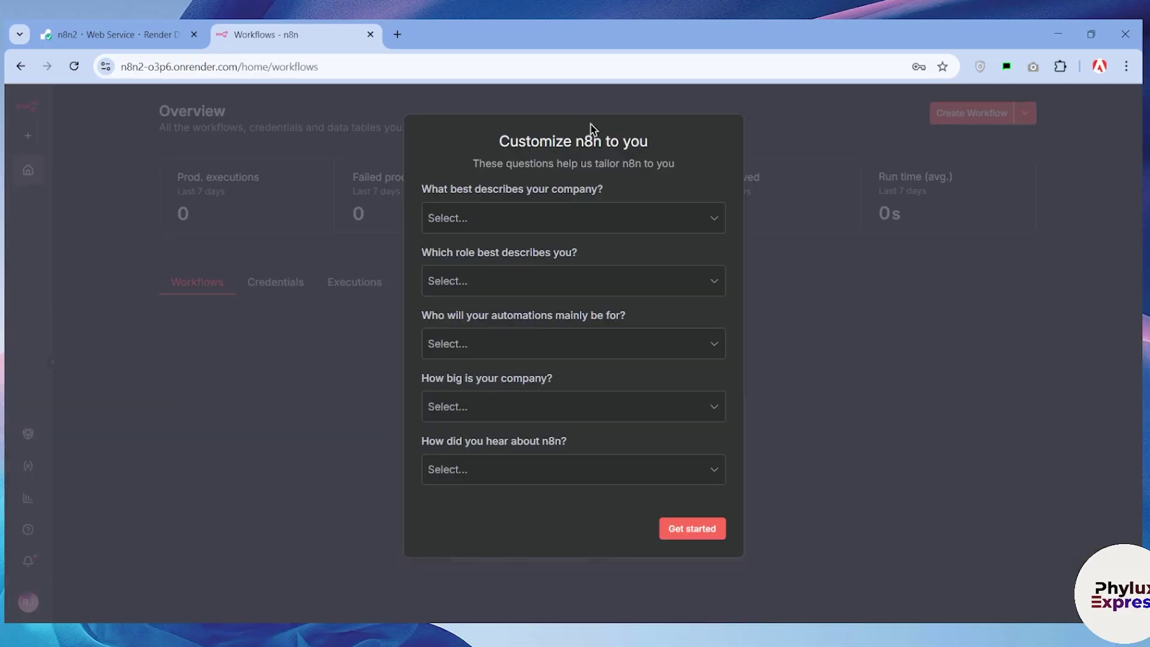
pyautogui.moveTo(504, 136); pyautogui.dragTo(636, 133)
pyautogui.click(695, 530)
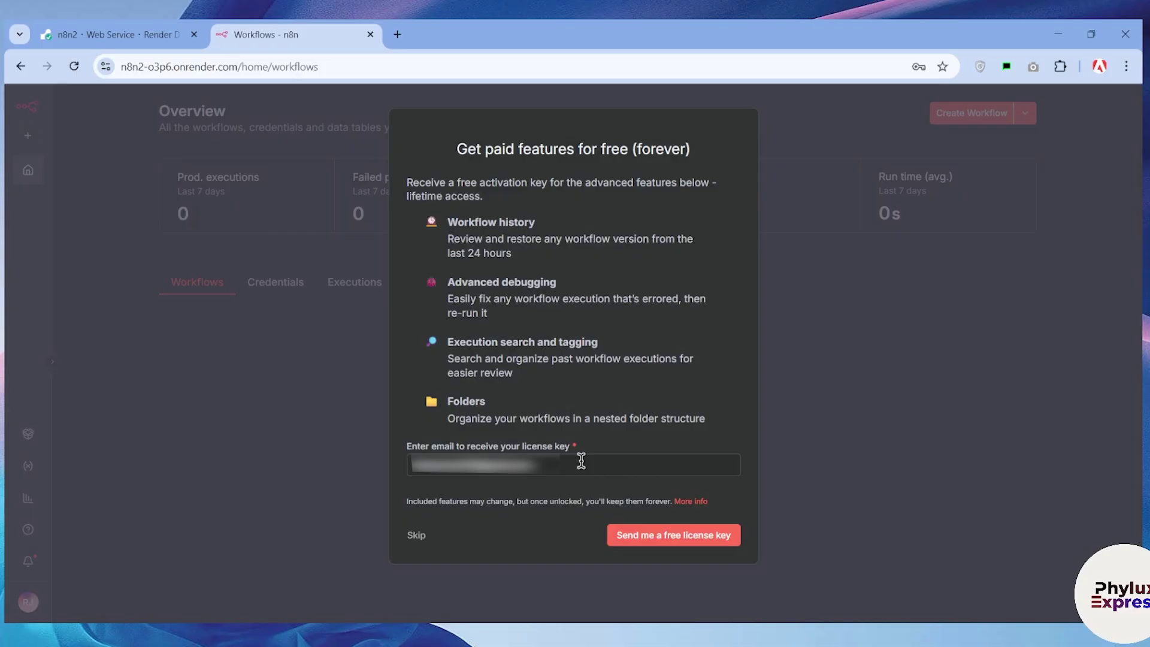
# Keep the pre-filled e-mail and request a free license key.
pyautogui.moveTo(573, 465); pyautogui.dragTo(344, 472)
pyautogui.click(647, 535)
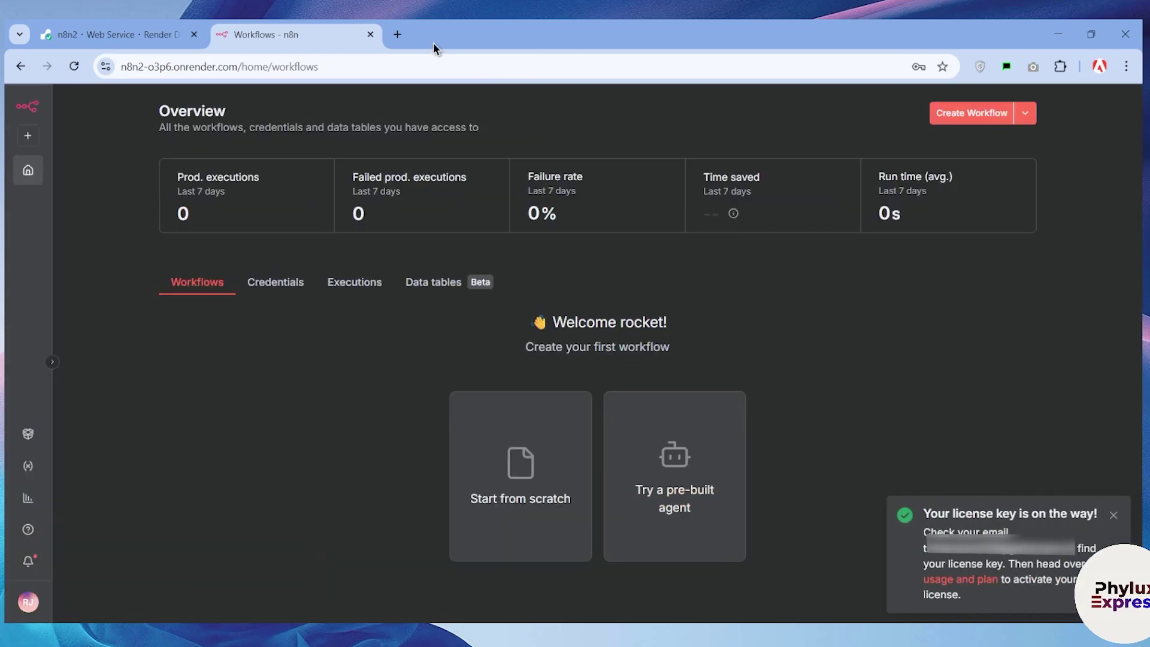
# Open n8n's license e-mail in Gmail and try its activation link.
pyautogui.click(396, 34)
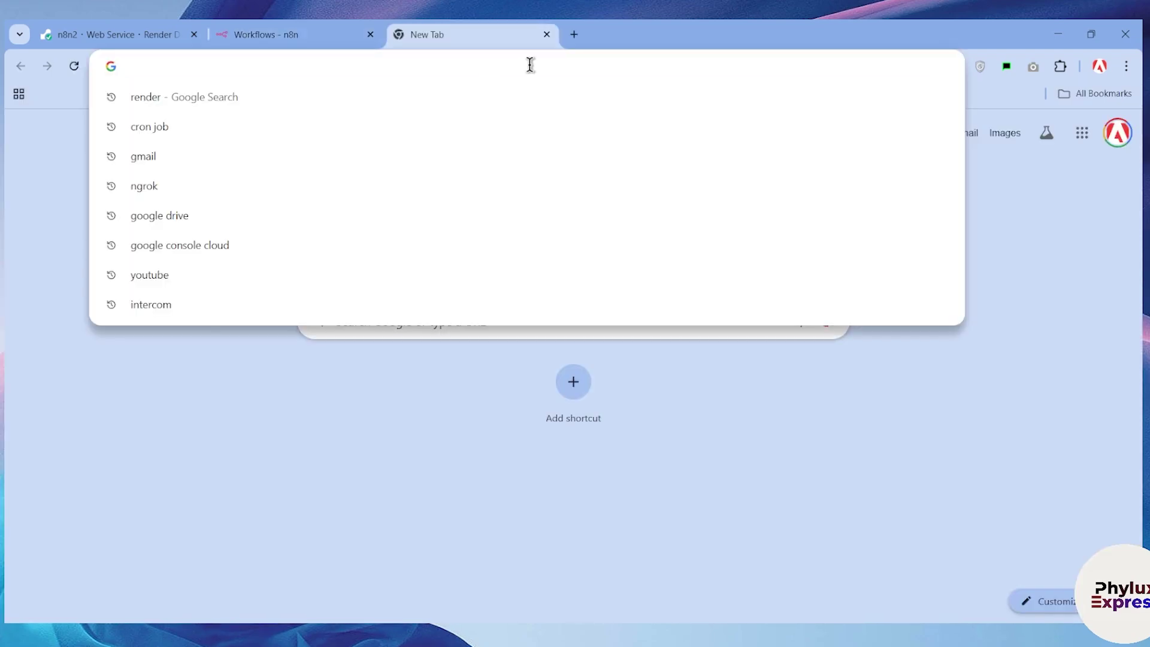
pyautogui.write('gmail')
pyautogui.click(420, 302)
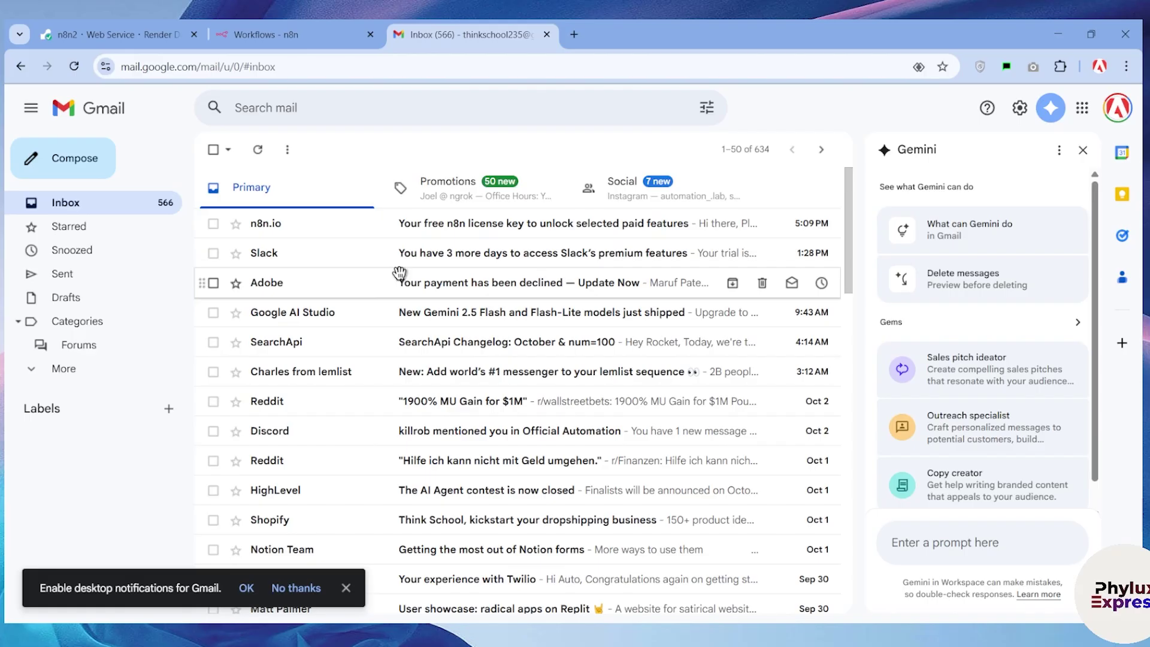
pyautogui.click(381, 228)
pyautogui.scroll(-5, 516, 382)
pyautogui.scroll(5, 505, 419)
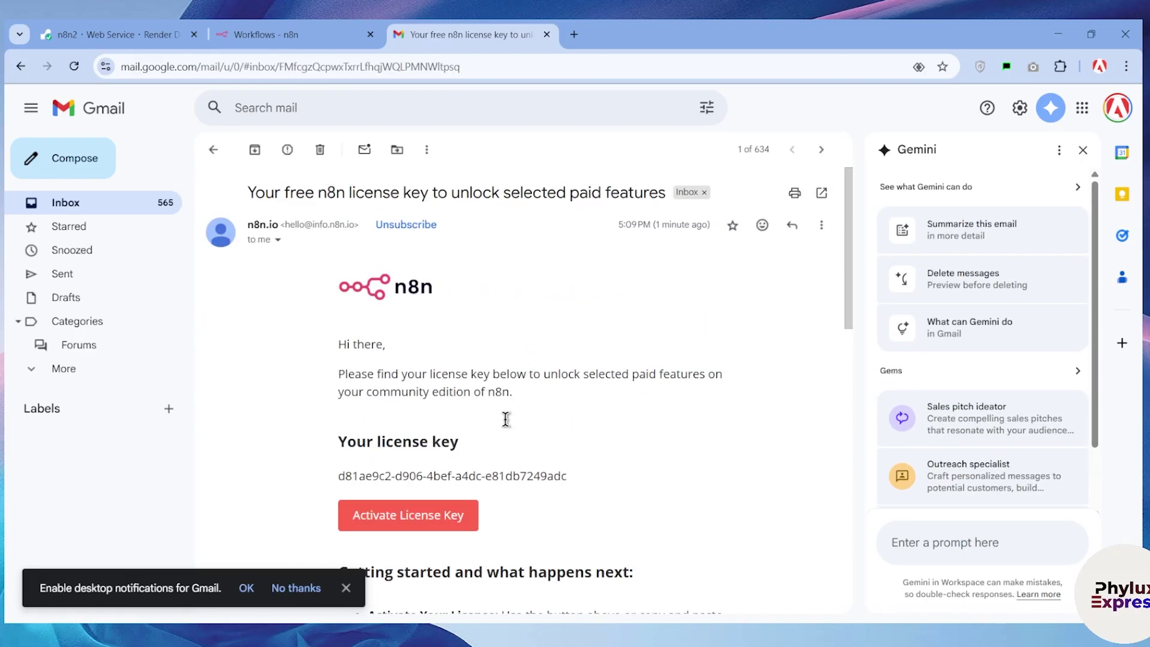
pyautogui.click(432, 521)
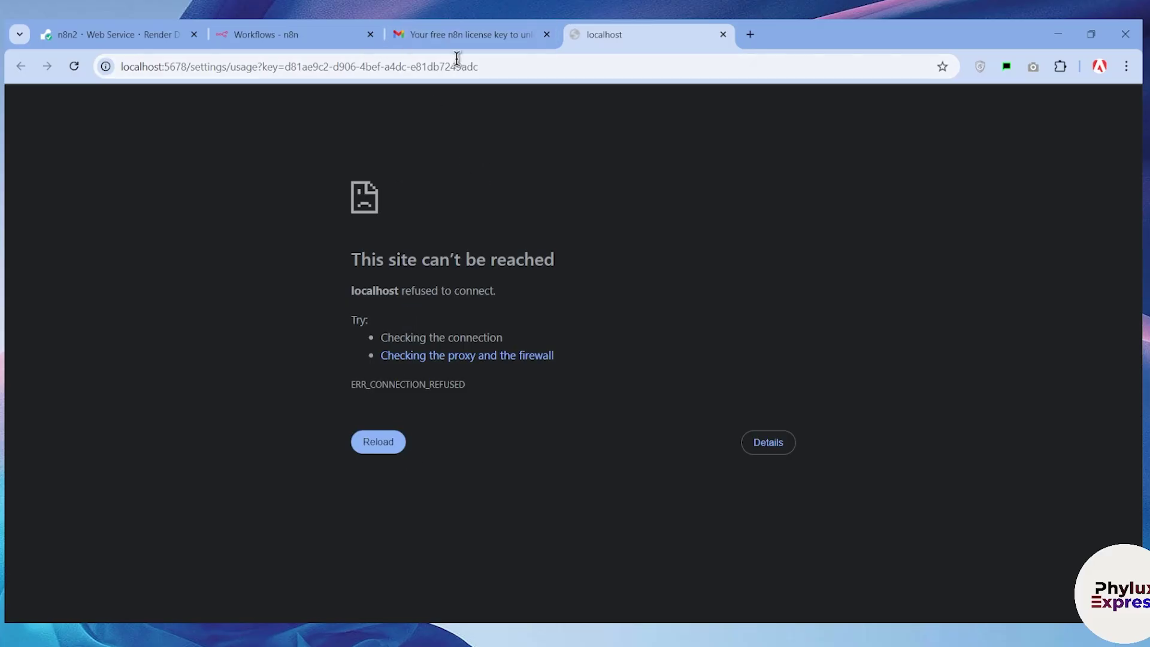
# Copy the license key from the e-mail and return to the n8n tab.
pyautogui.click(454, 36)
pyautogui.scroll(-3, 519, 399)
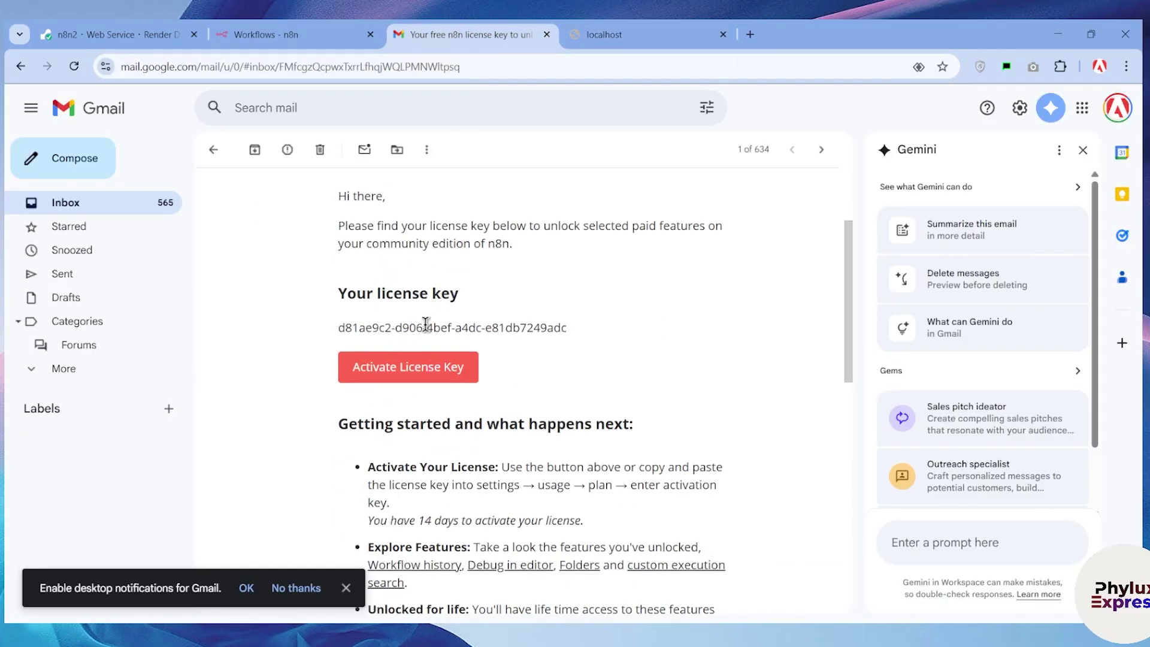
pyautogui.tripleClick(425, 323)
pyautogui.rightClick(424, 326)
pyautogui.click(450, 343)
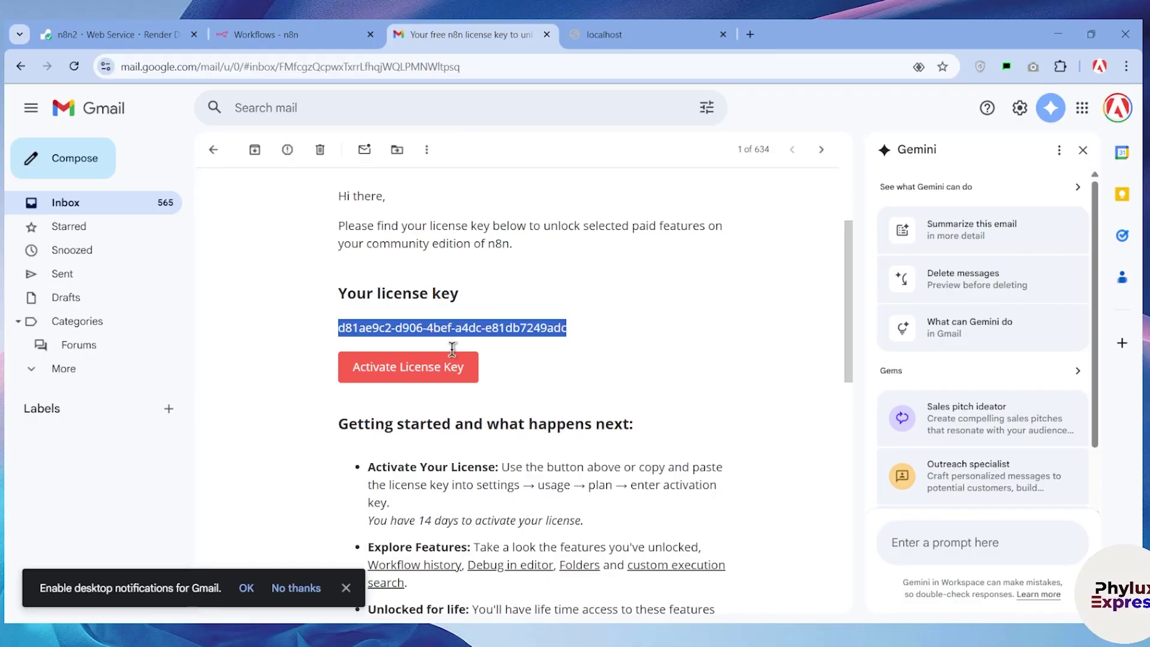
pyautogui.click(316, 29)
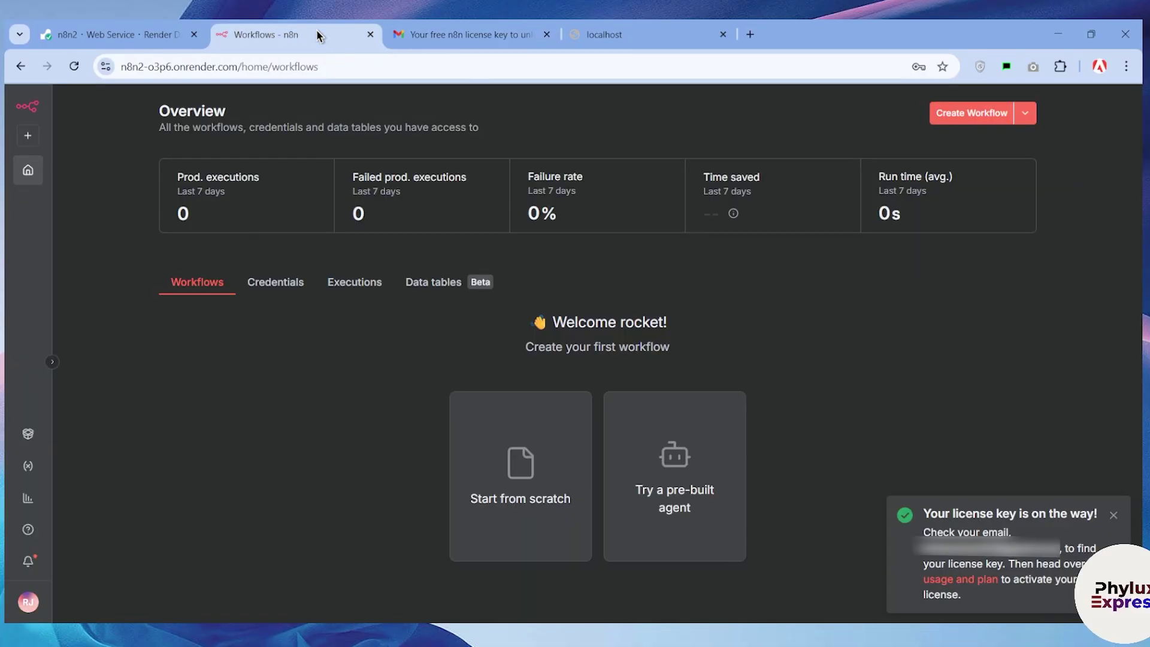
# Activate the pasted license key in n8n Settings, then return to the workflows overview.
pyautogui.click(28, 602)
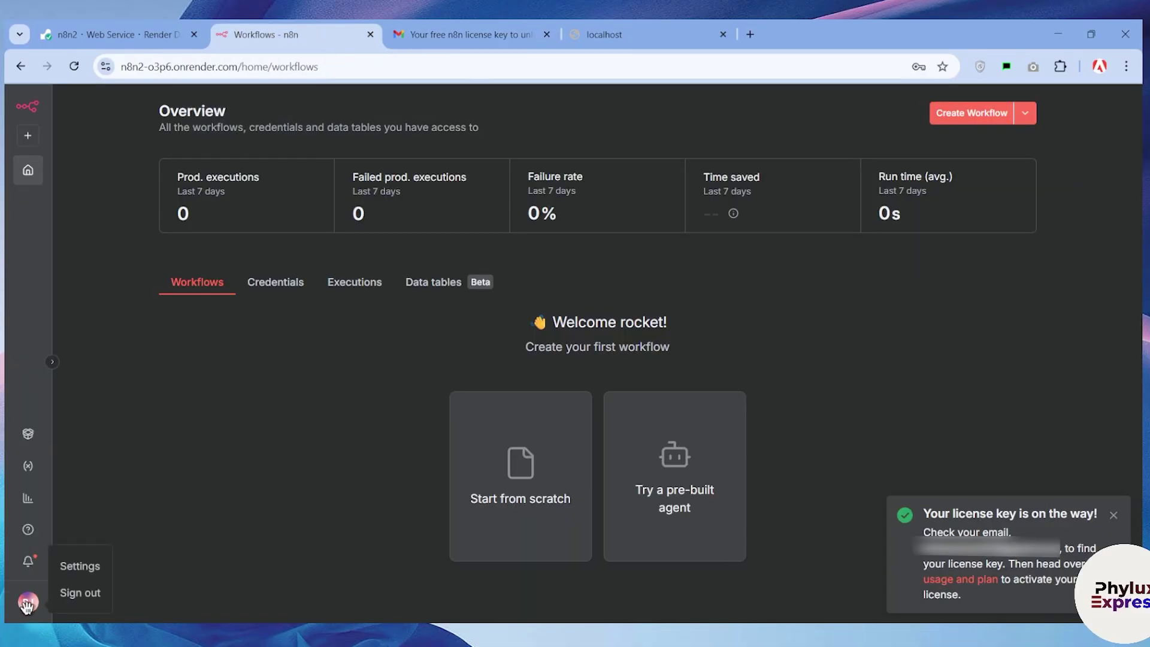
pyautogui.click(84, 565)
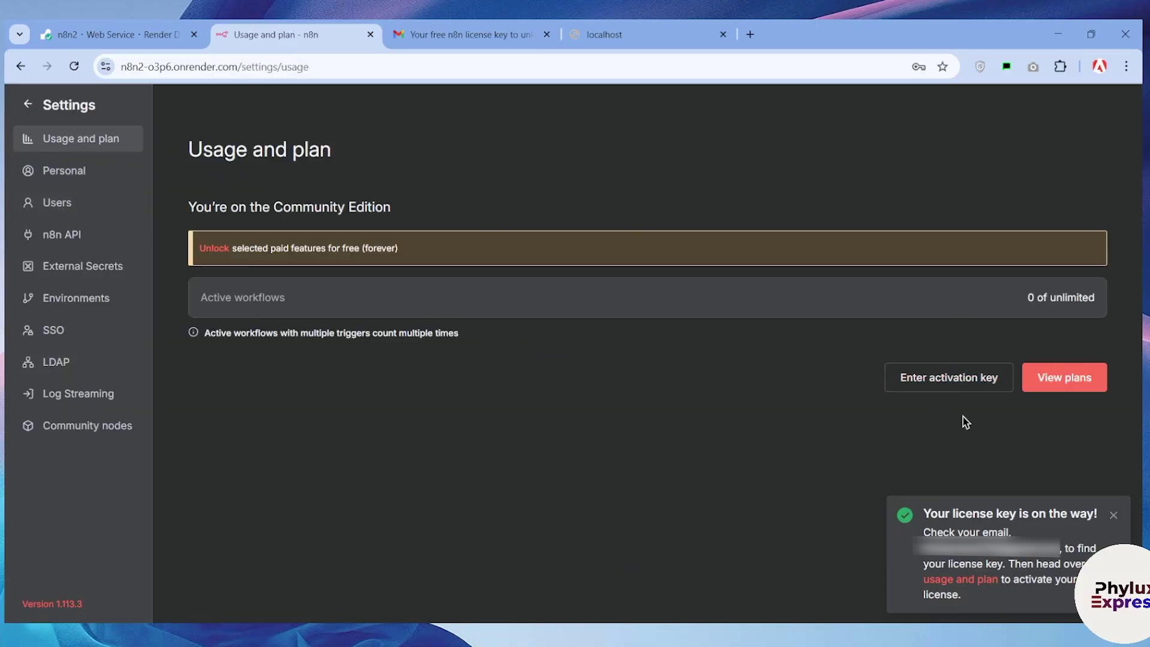
pyautogui.click(974, 381)
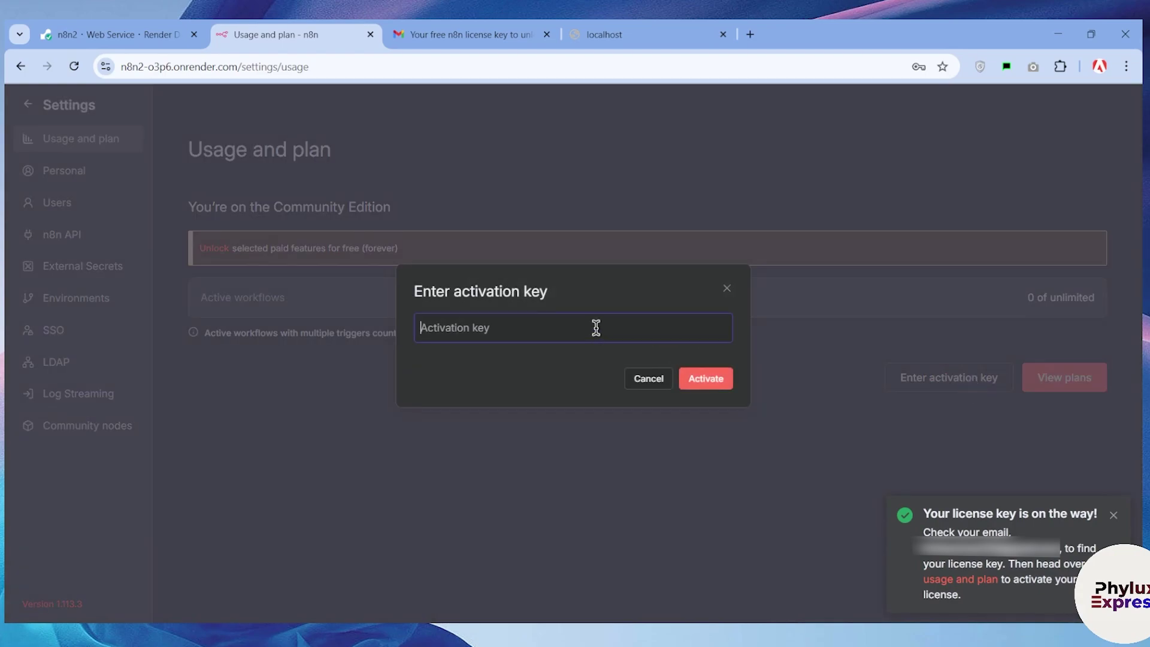
pyautogui.hotkey('ctrl', 'v')
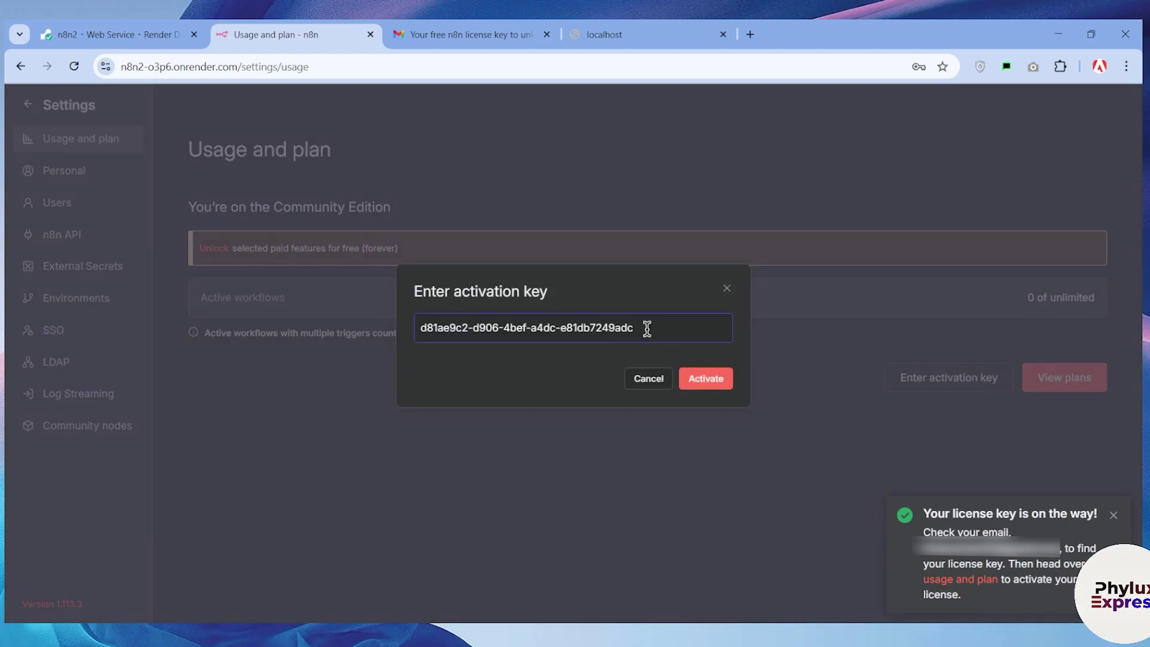
pyautogui.click(706, 379)
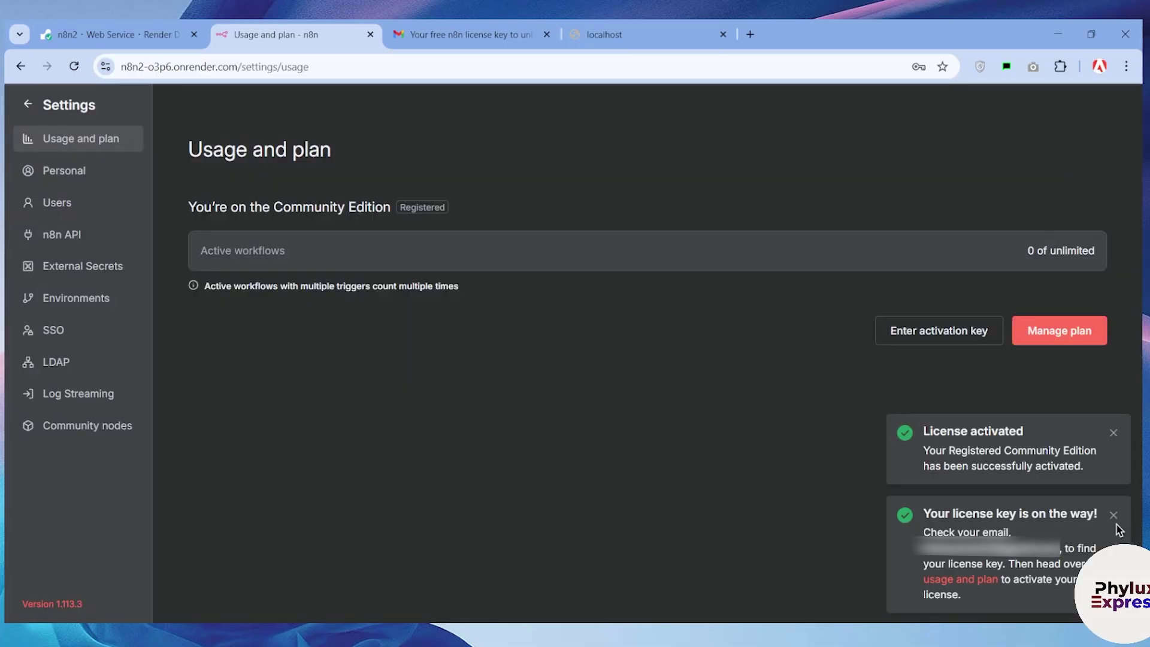
pyautogui.click(1113, 515)
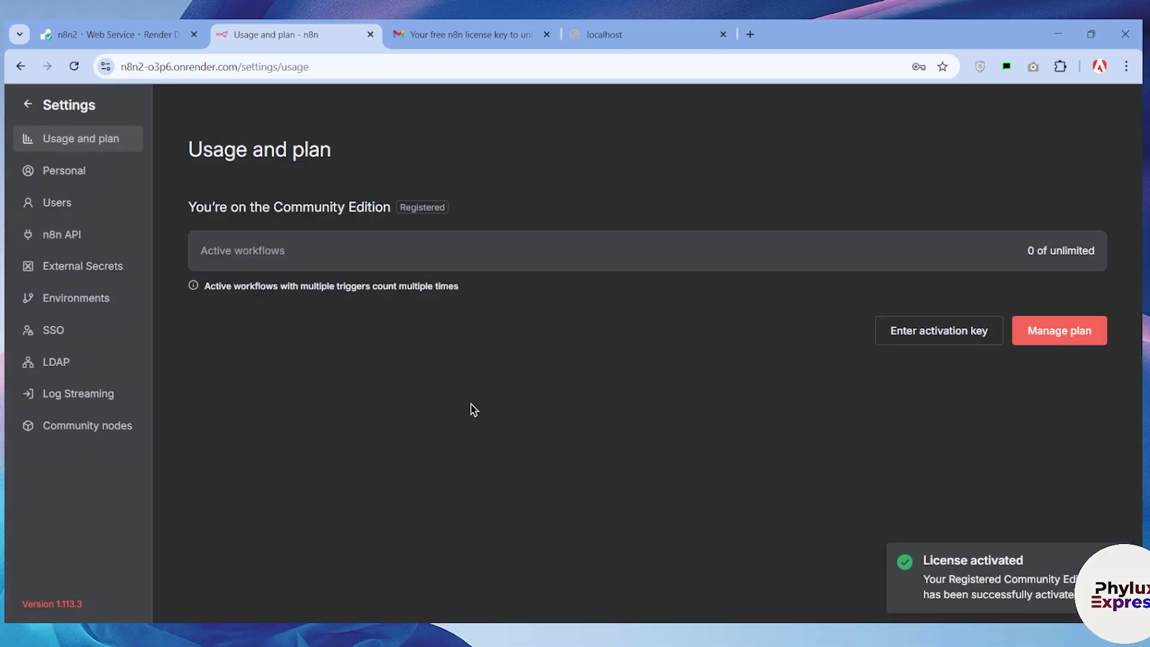
pyautogui.click(46, 106)
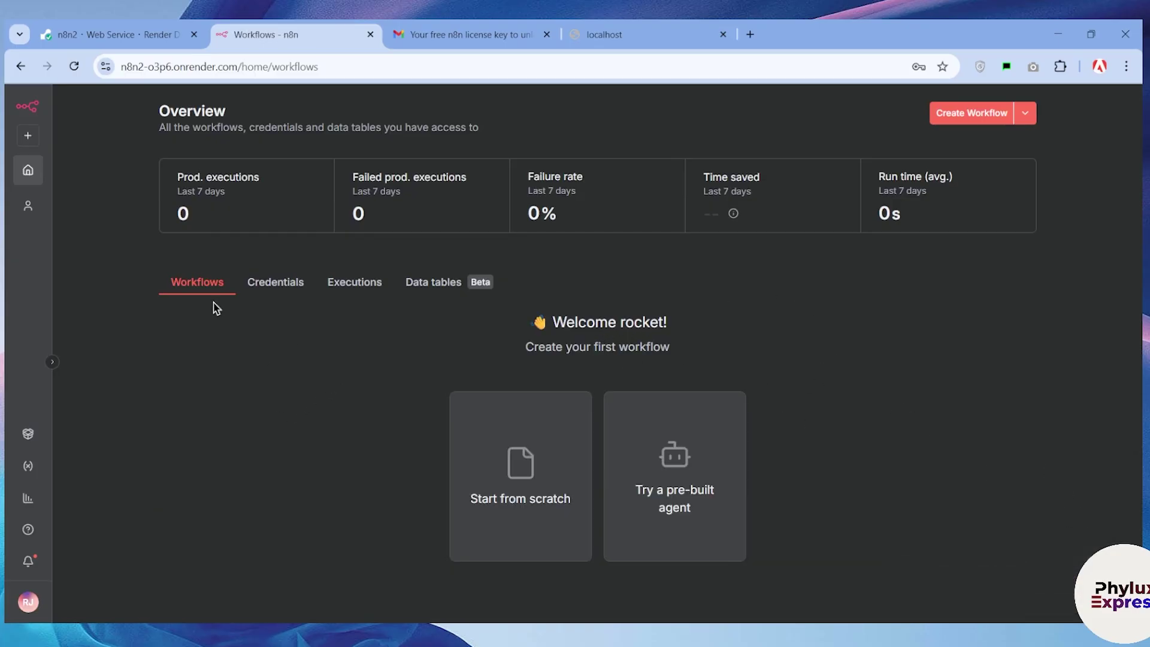
# Close the license key e-mail tab and view the cron job search results, led by cron-job.org.
pyautogui.hotkey('ctrl', 'shift', 'Tab')
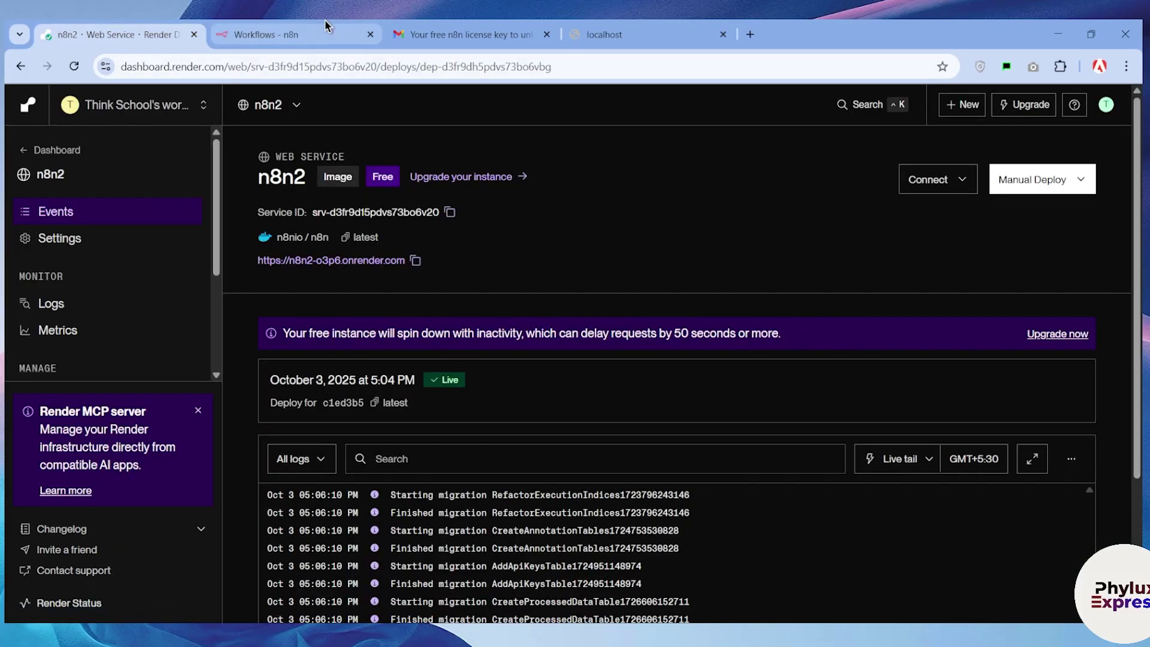
pyautogui.click(547, 34)
pyautogui.click(431, 35)
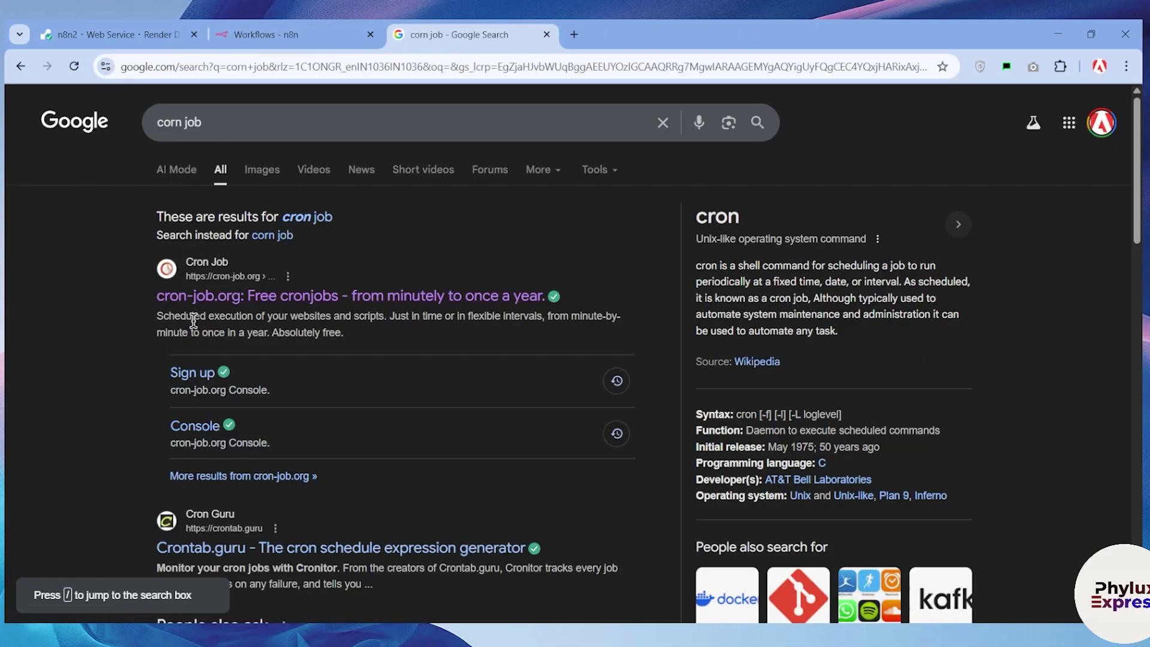
pyautogui.scroll(-4, 411, 406)
pyautogui.scroll(4, 389, 349)
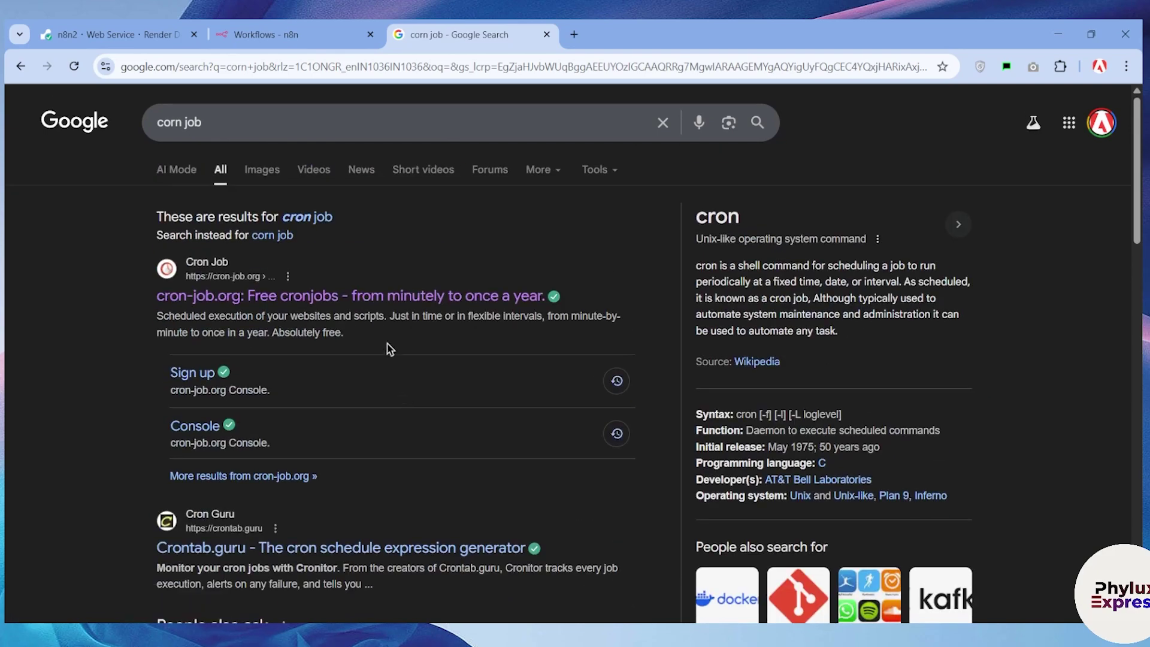
# Sign up for a free cron-job.org account, activate it, and view its empty Cronjobs list.
pyautogui.click(376, 298)
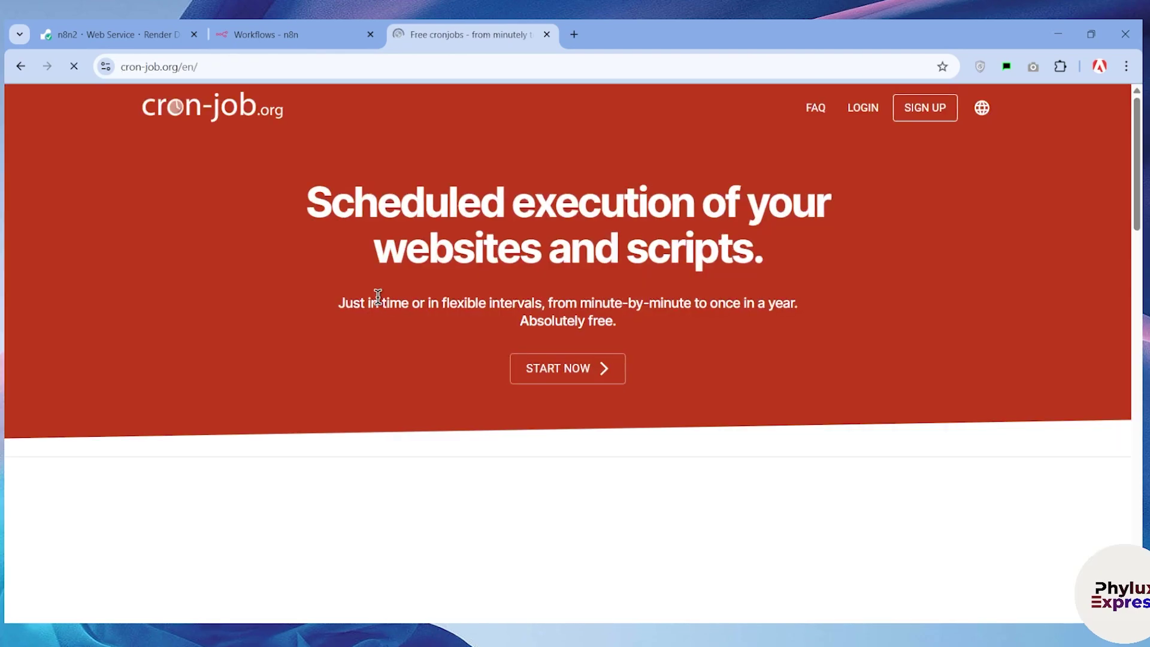
pyautogui.rightClick(928, 161)
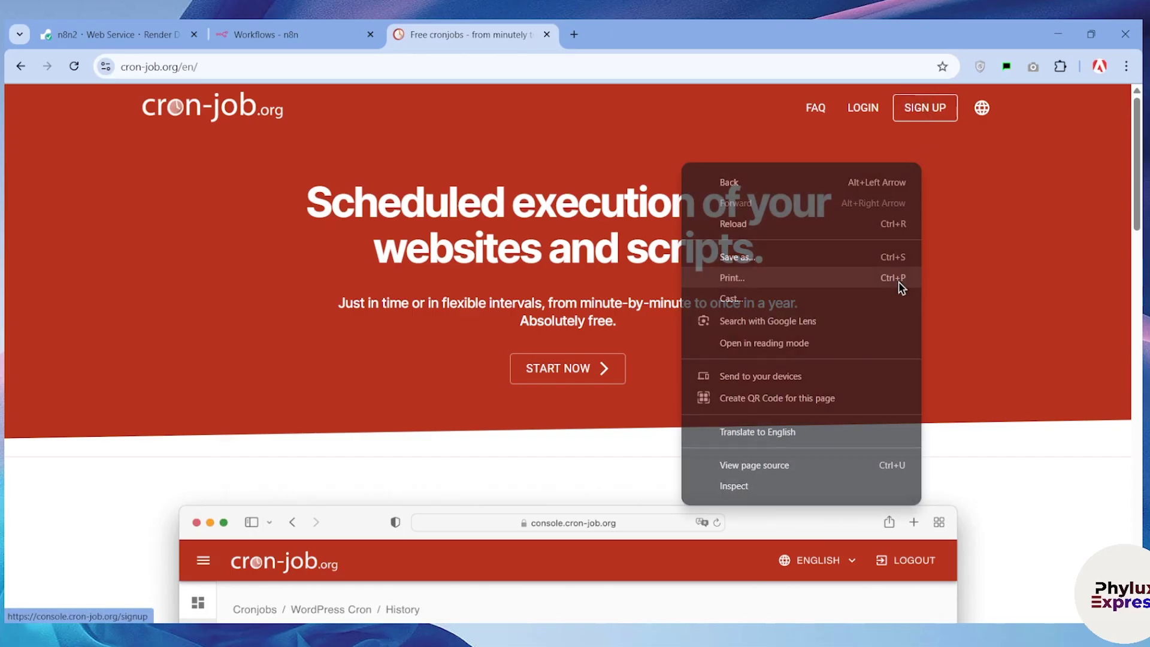
pyautogui.click(922, 106)
pyautogui.click(467, 323)
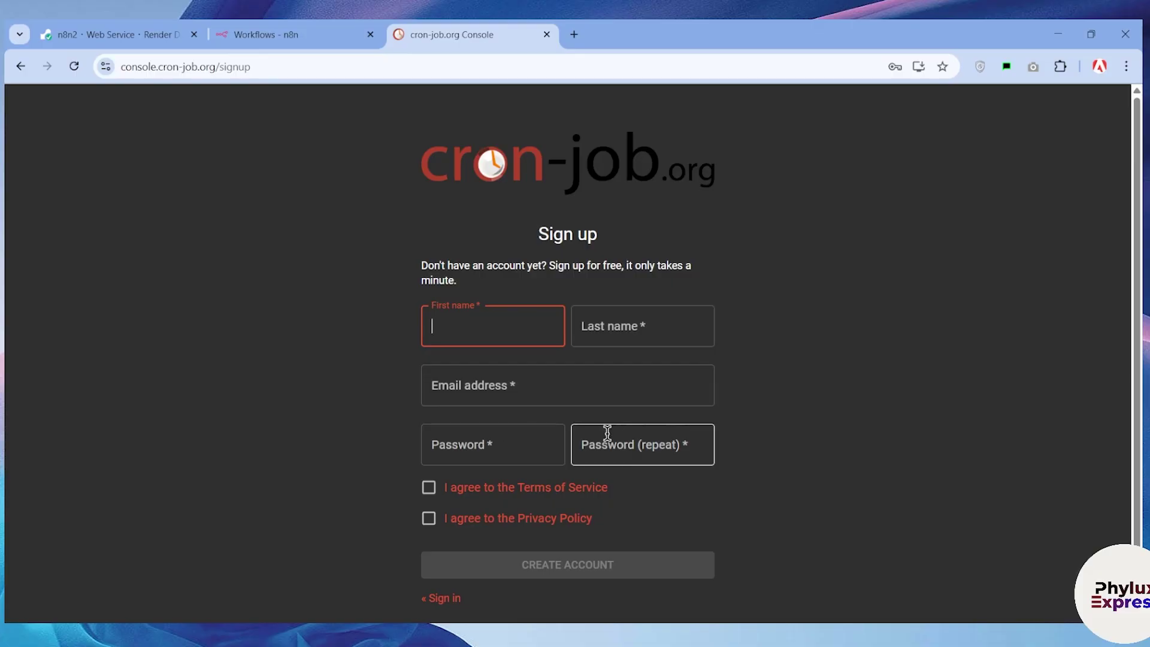
pyautogui.scroll(-1, 425, 504)
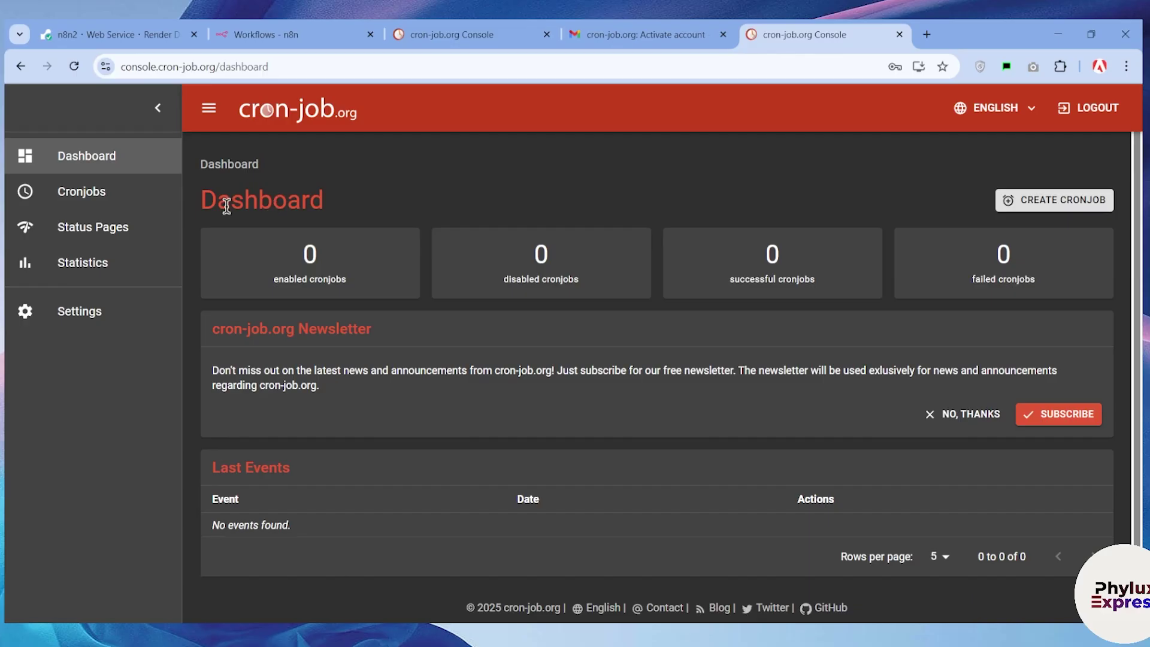
pyautogui.click(103, 195)
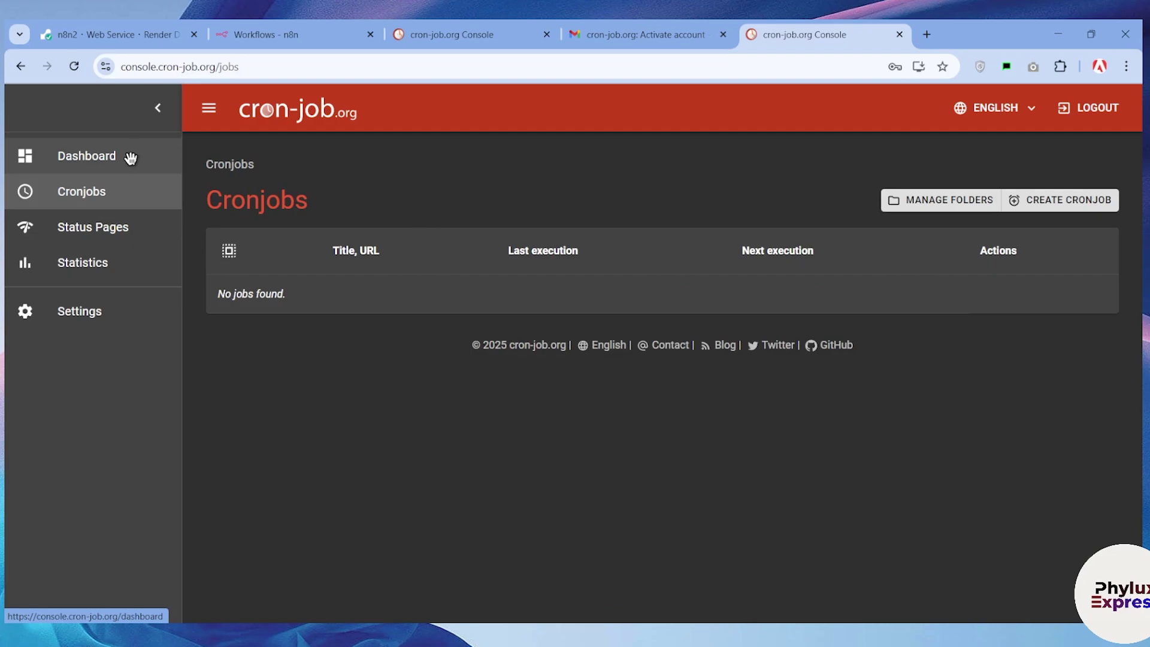
# Start a new cronjob and give it the title n8nreq.
pyautogui.click(1089, 204)
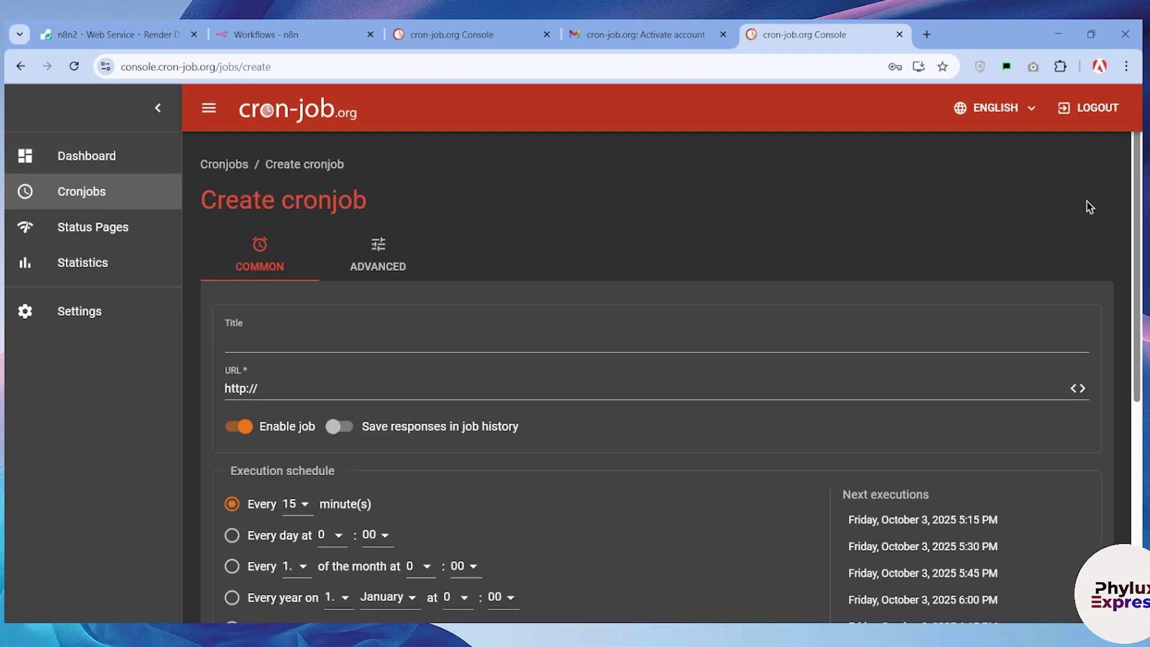
pyautogui.click(308, 339)
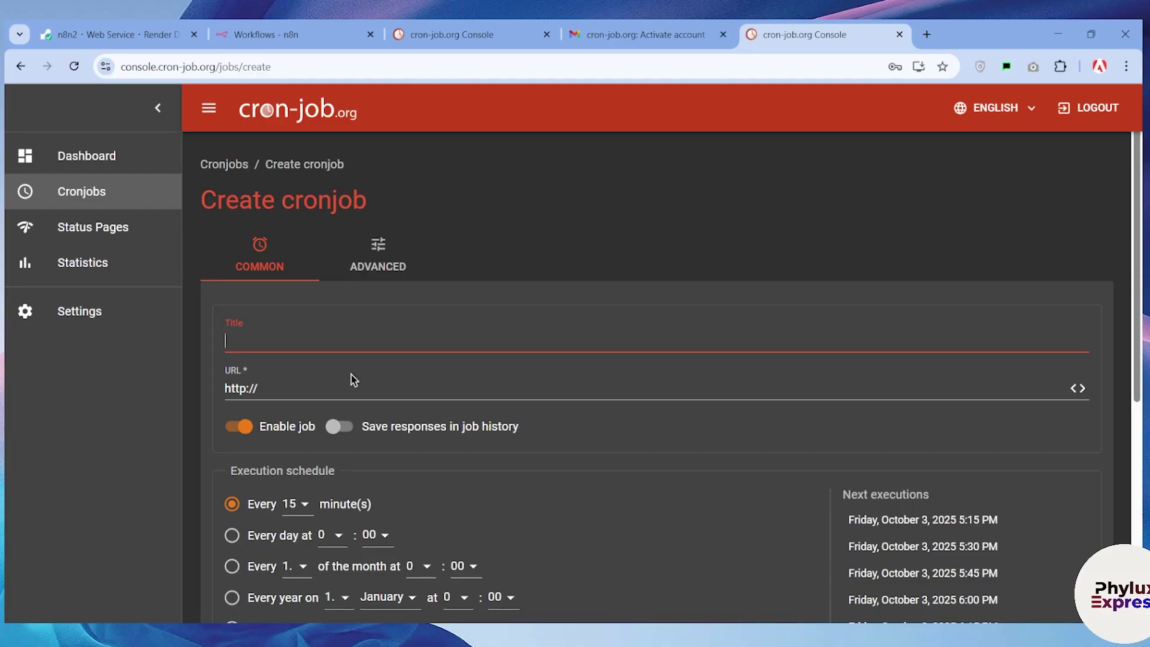
pyautogui.write('n8nreq')
pyautogui.click(324, 427)
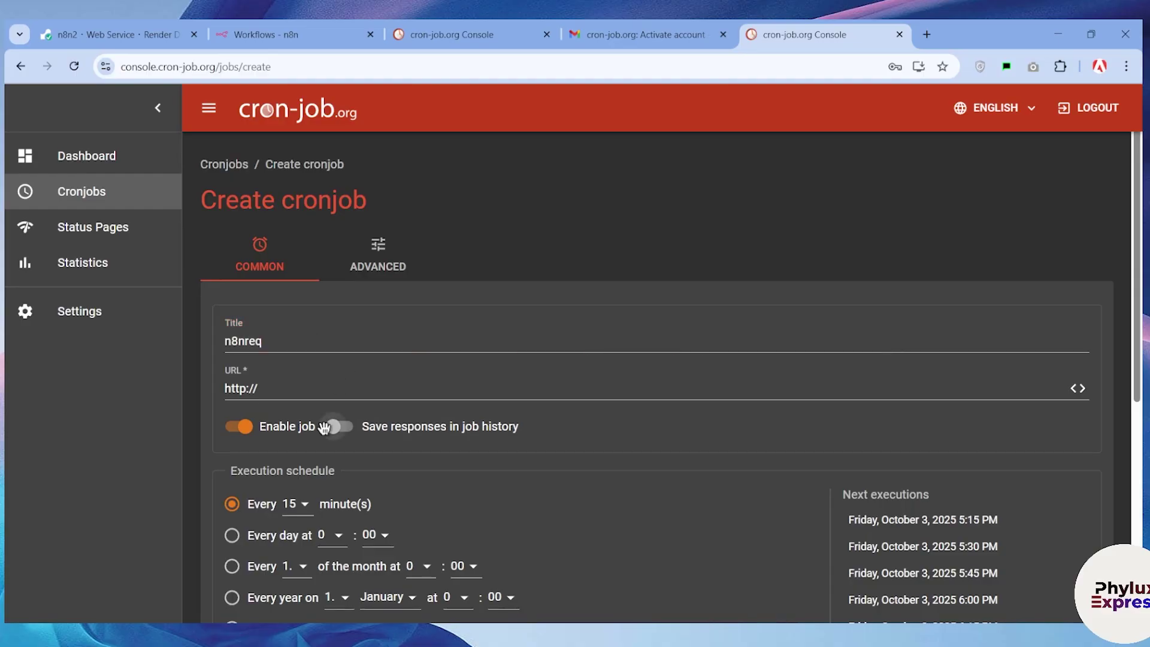
pyautogui.click(321, 383)
pyautogui.click(136, 25)
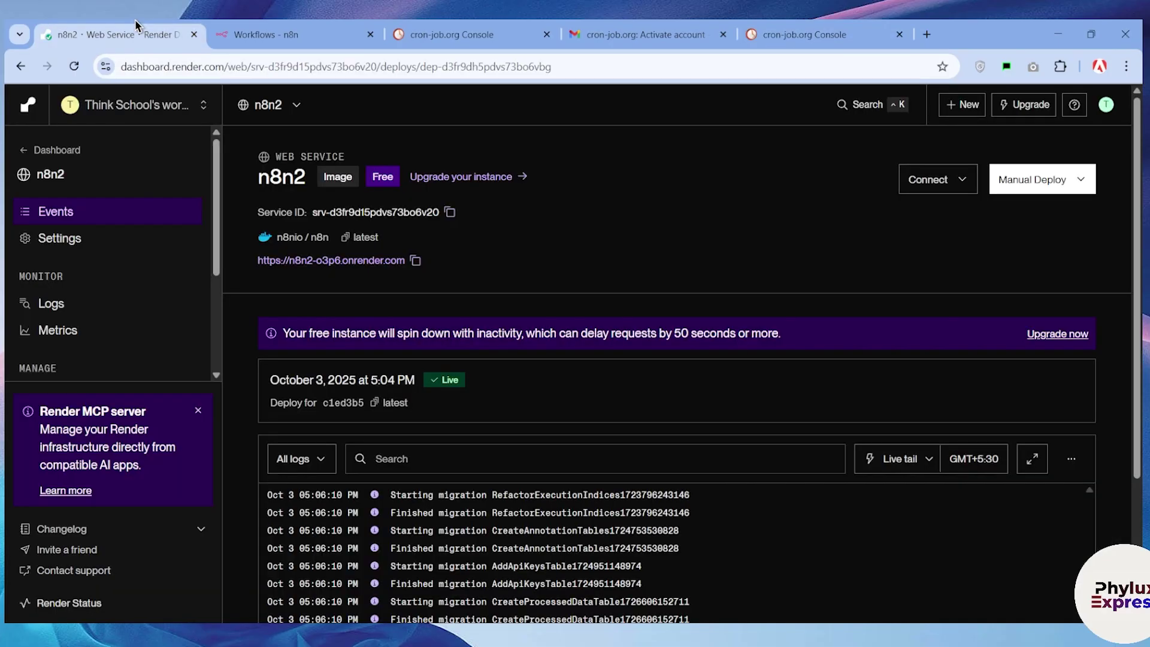
pyautogui.click(451, 211)
pyautogui.click(404, 261)
pyautogui.click(141, 26)
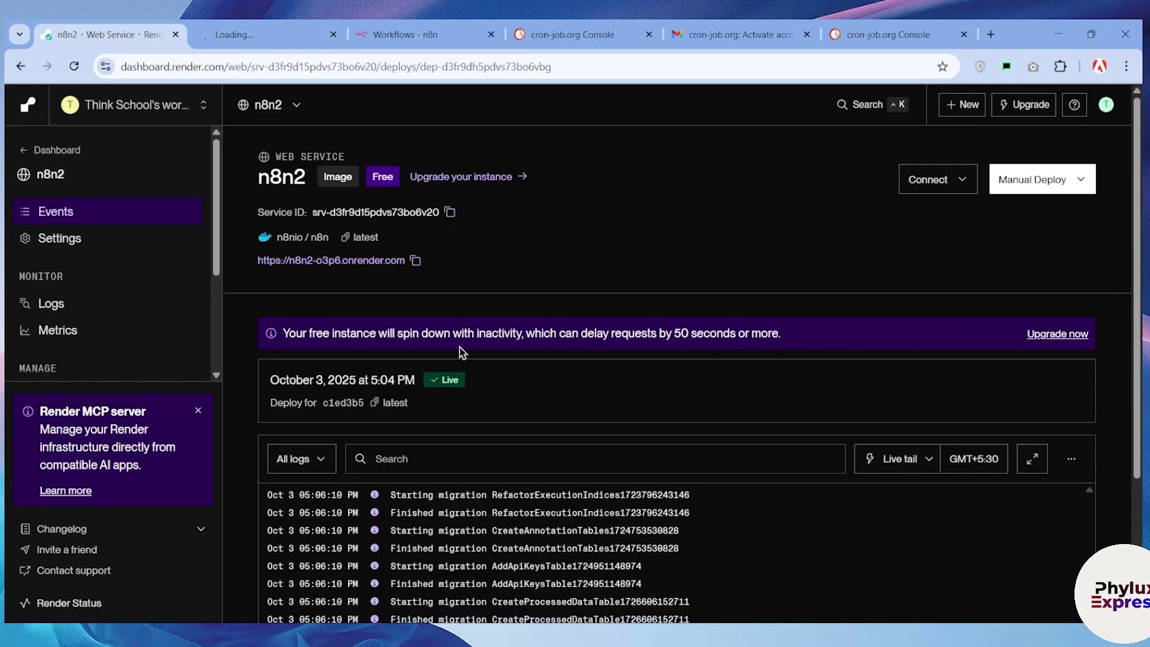
pyautogui.click(418, 259)
pyautogui.click(743, 34)
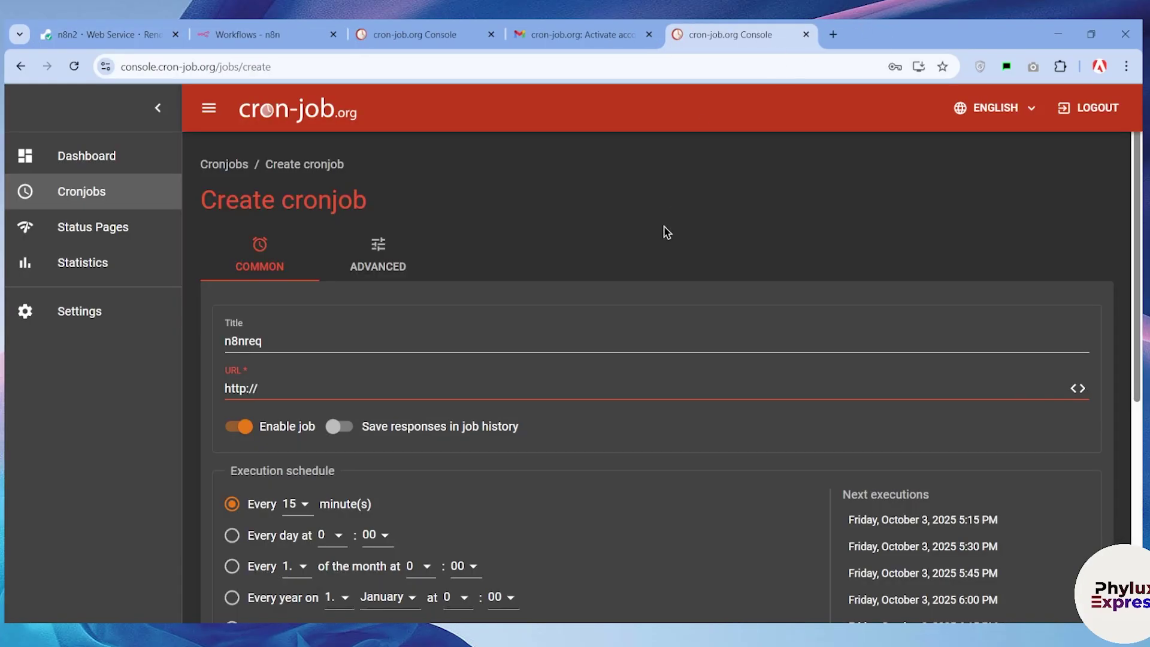
pyautogui.moveTo(509, 387); pyautogui.dragTo(6, 392)
pyautogui.hotkey('ctrl', 'v')
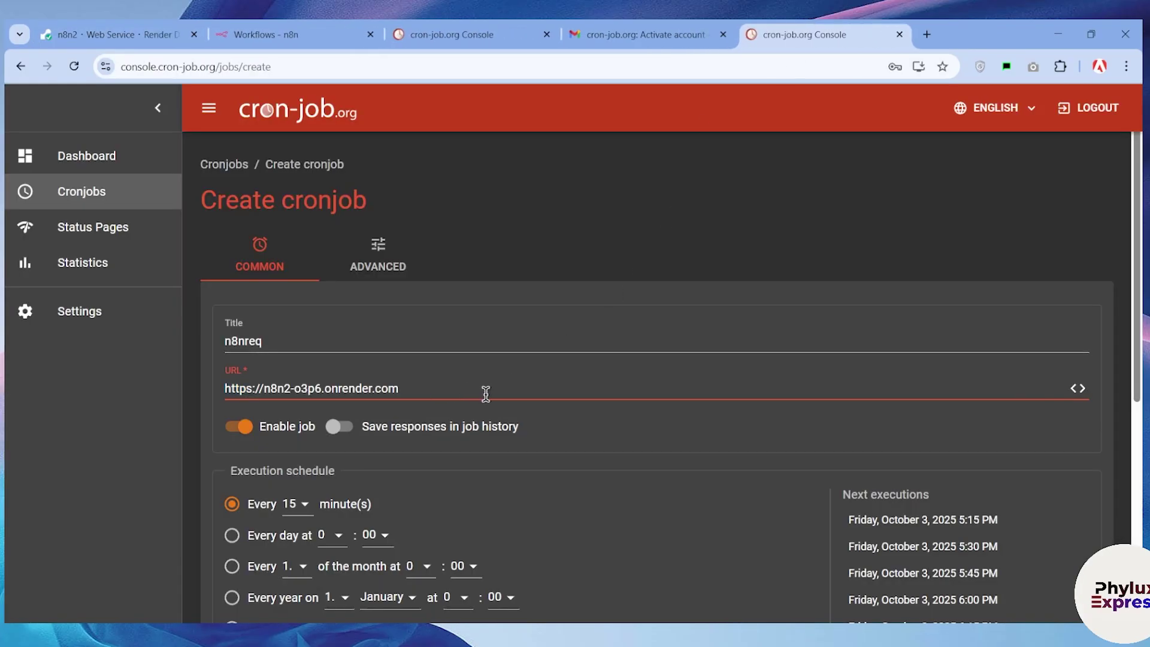
pyautogui.scroll(-2, 483, 393)
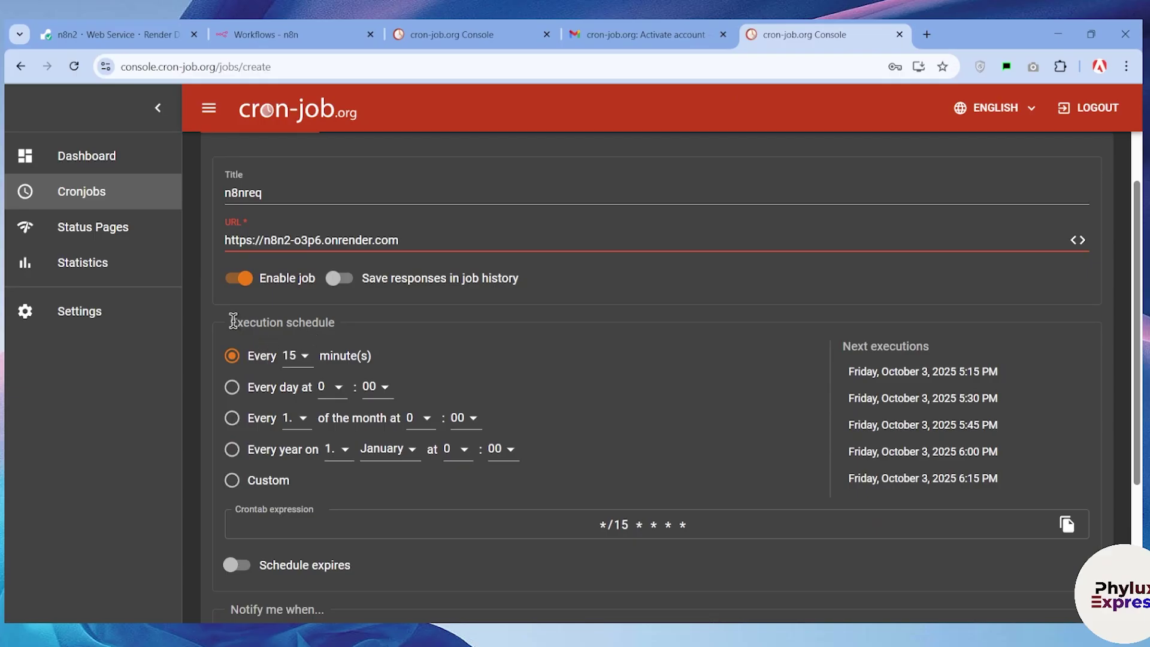
# Set the n8nreq schedule to every 5 minutes (*/5 * * * *).
pyautogui.moveTo(229, 322); pyautogui.dragTo(385, 331)
pyautogui.click(300, 360)
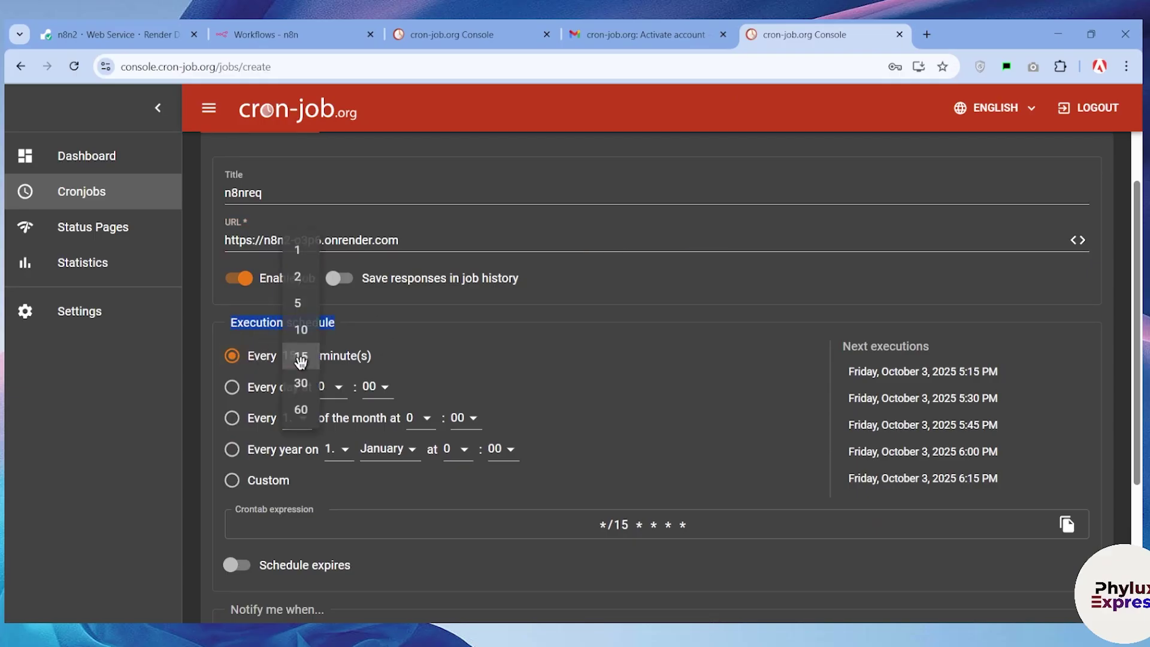
pyautogui.click(299, 303)
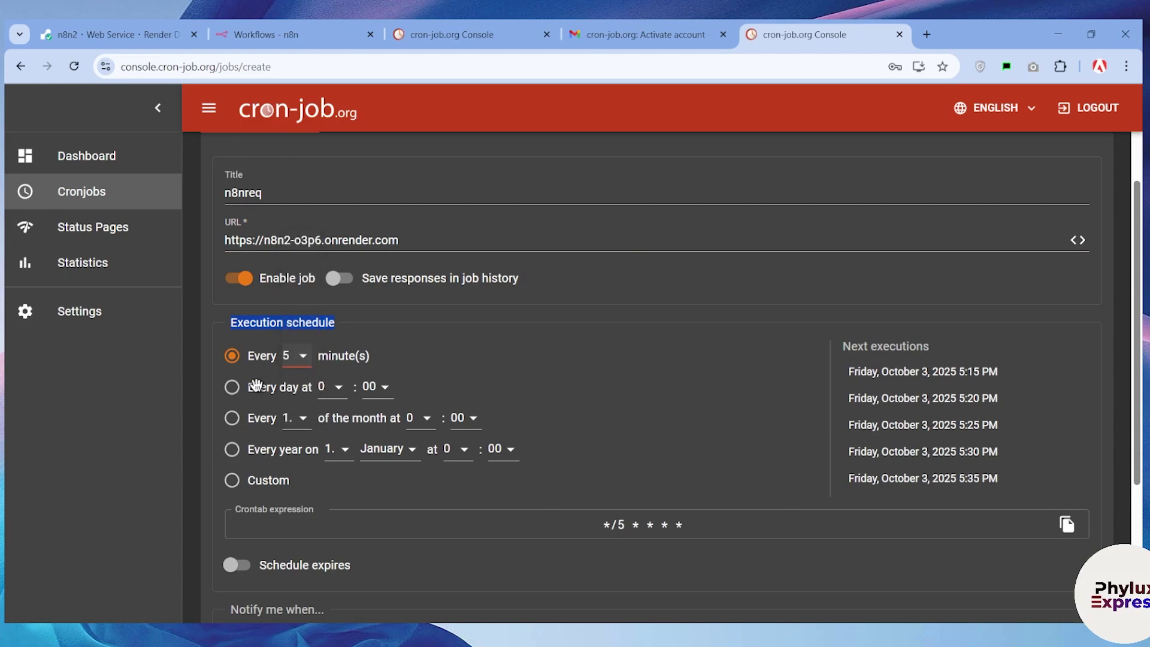
pyautogui.scroll(-4, 324, 406)
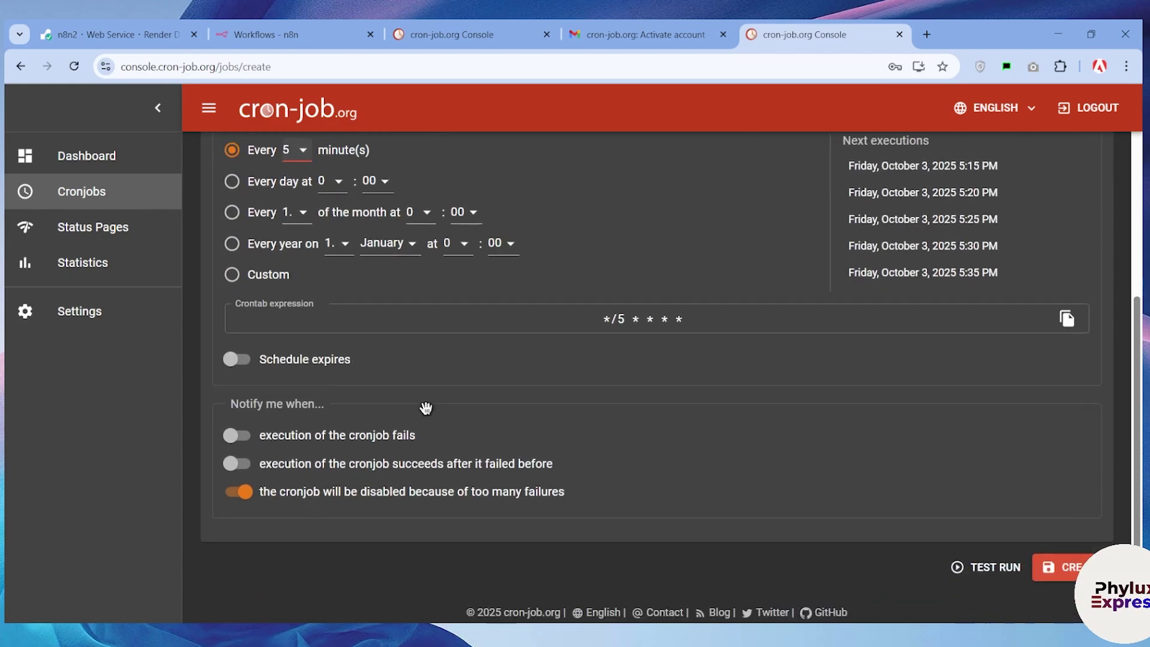
pyautogui.scroll(3, 312, 415)
pyautogui.scroll(-1, 325, 414)
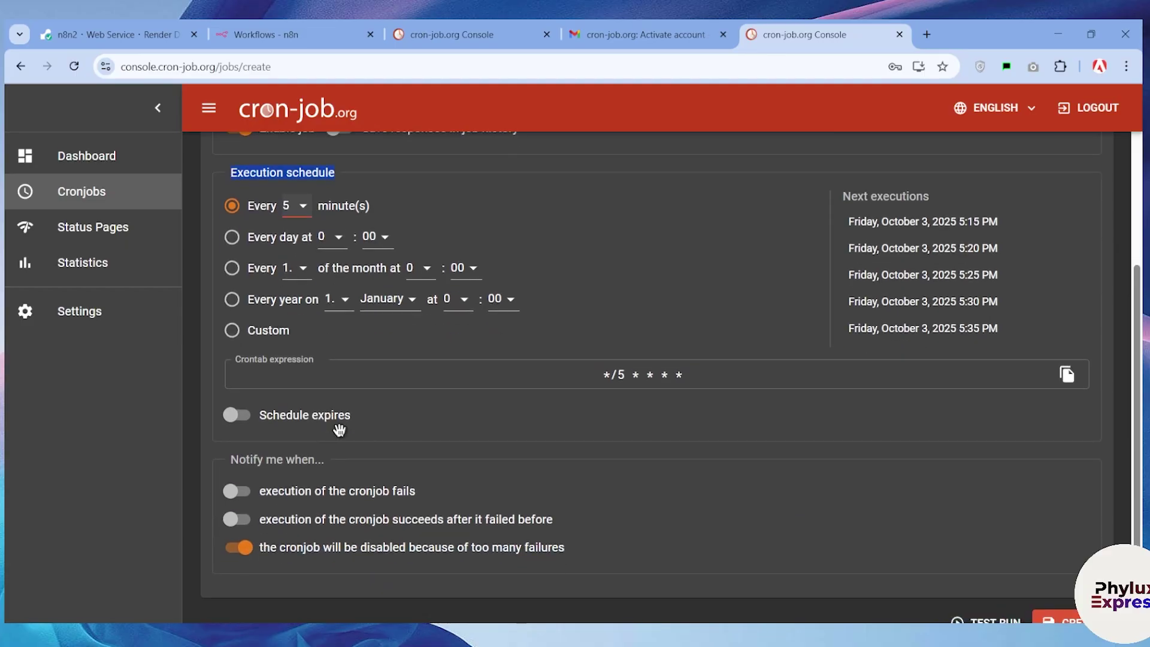
pyautogui.scroll(-1, 1098, 513)
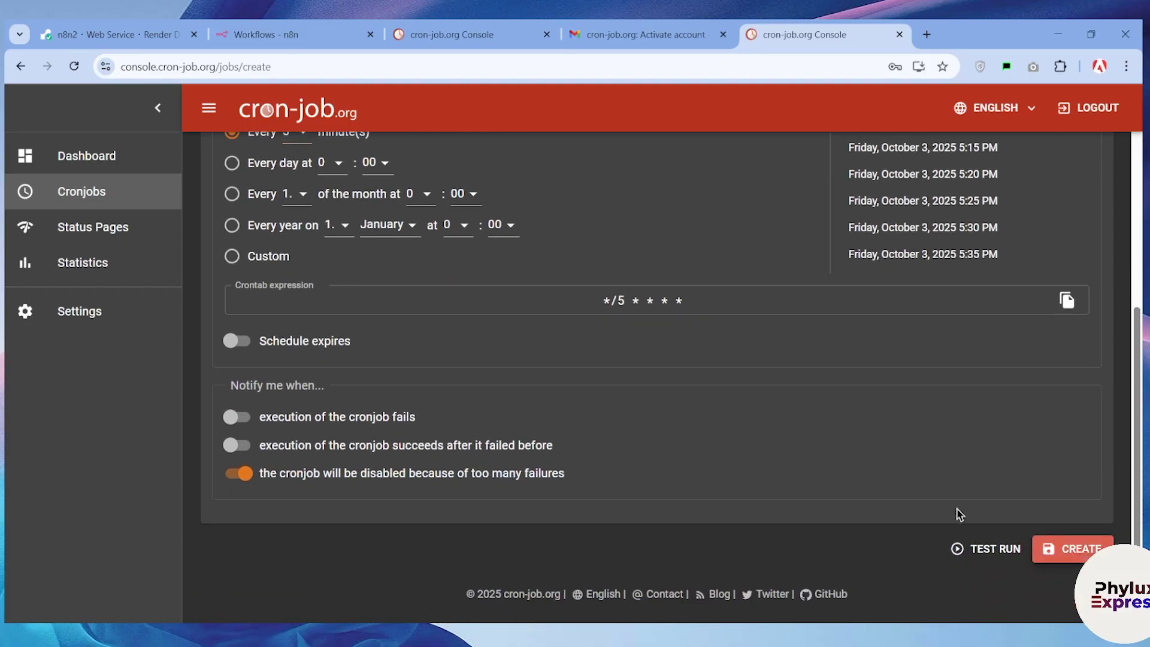
# Test-run the job, confirm it returns 200 OK, and close the results.
pyautogui.click(983, 549)
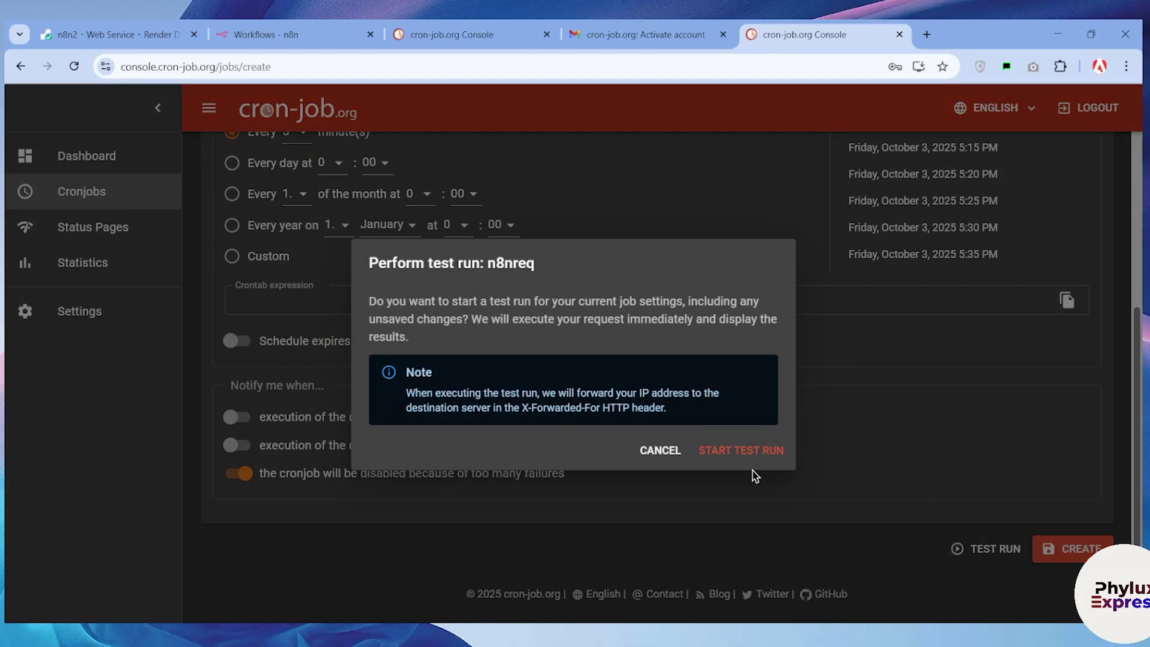
pyautogui.click(756, 455)
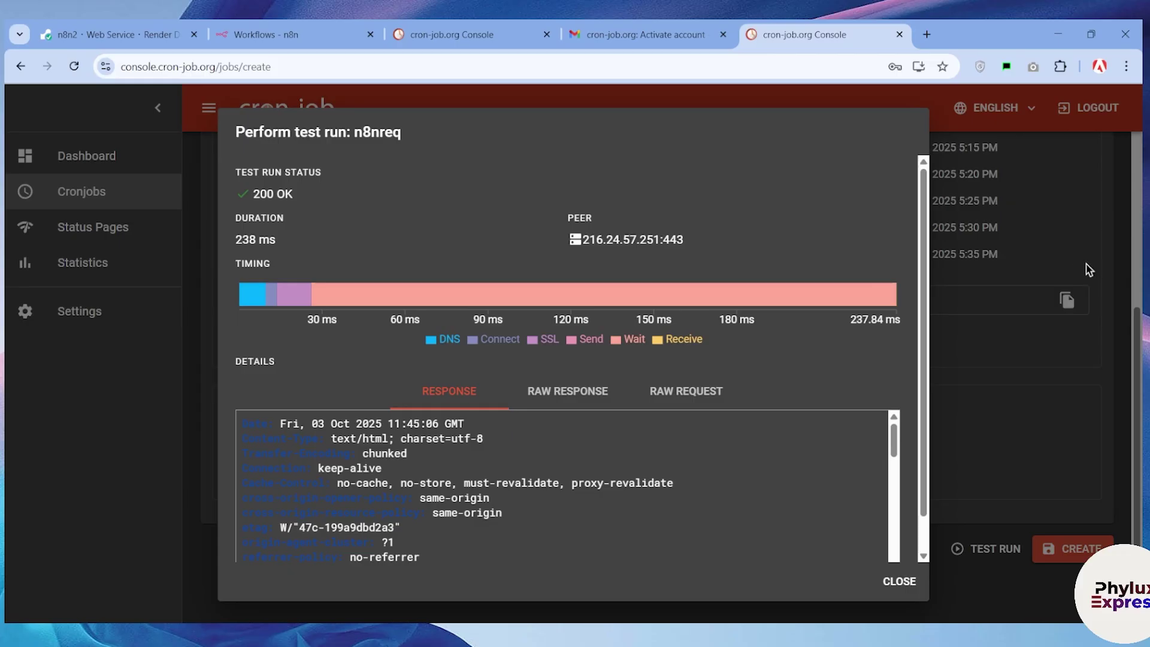
pyautogui.scroll(-5, 852, 429)
pyautogui.click(906, 583)
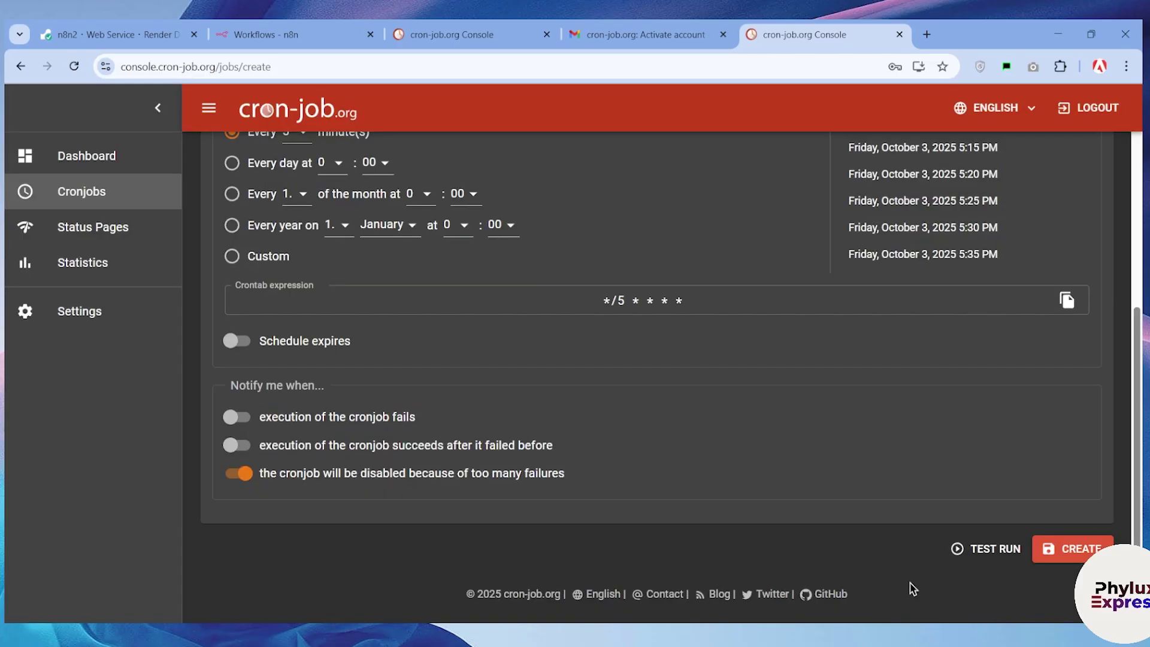
# Save the n8nreq cronjob and return to n8n's workflows overview.
pyautogui.click(1070, 566)
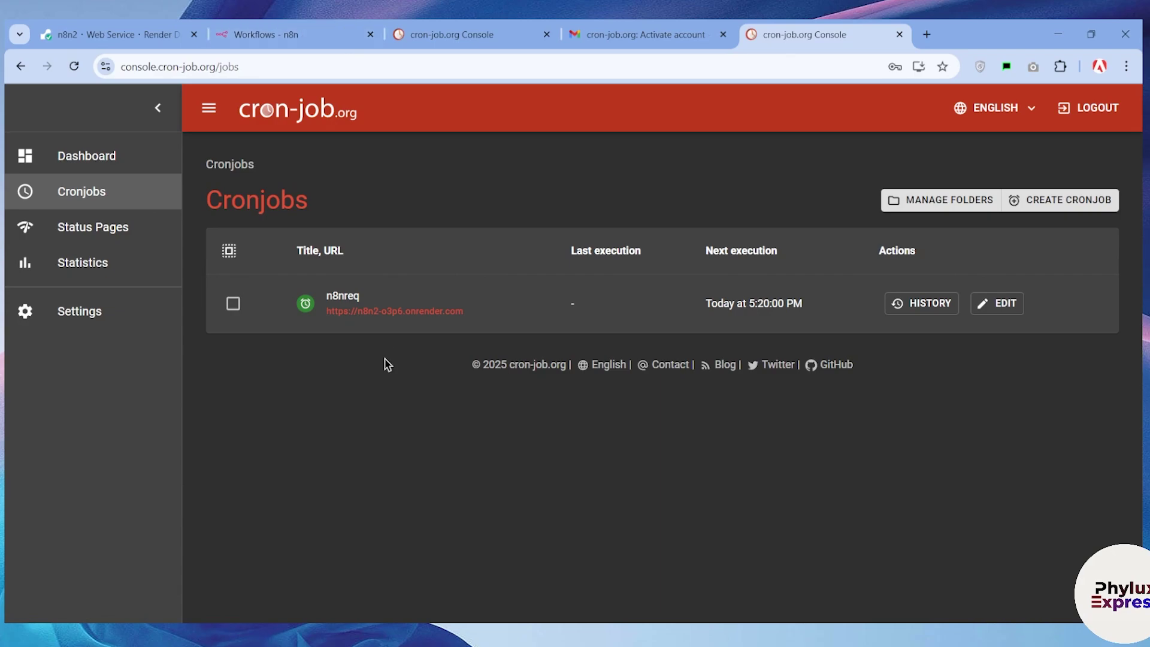
pyautogui.hotkey('ctrl', '2')
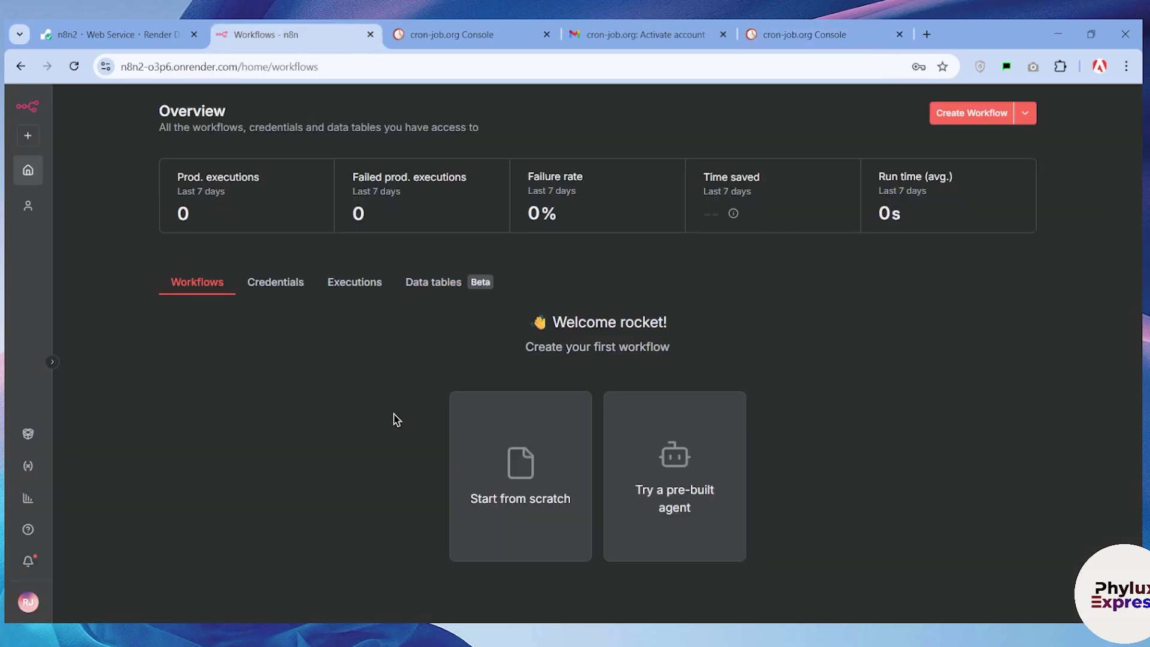